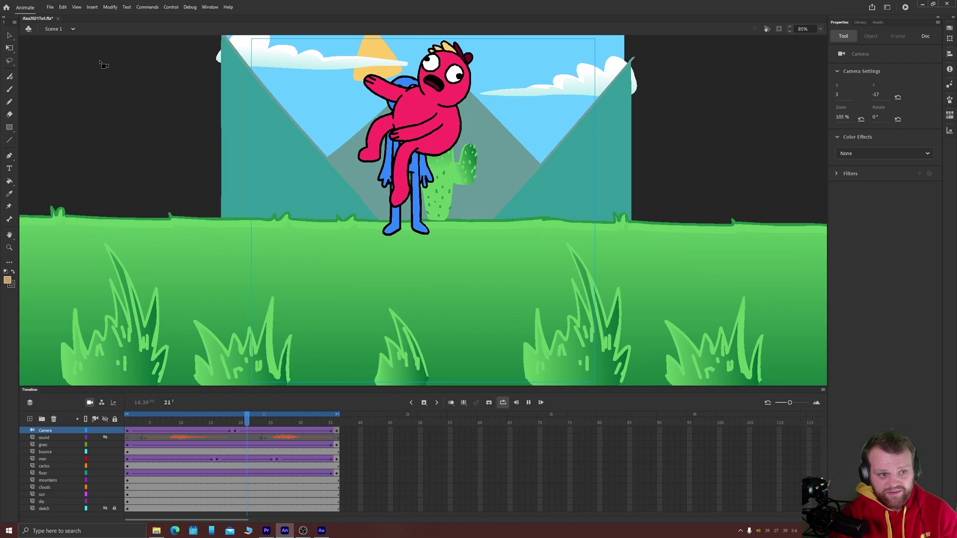
Step: Switch to the Selection tool and save the character-on-grass animation document
{"action": "key", "text": "v"}
{"action": "key", "text": "ctrl+s"}
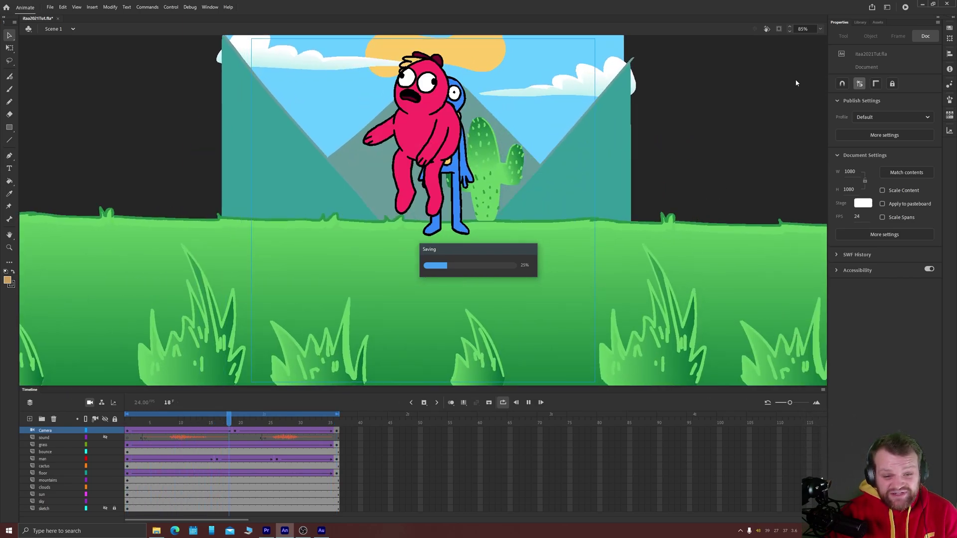
{"action": "left_click_drag", "start_coordinate": [446, 249], "coordinate": [250, 200]}
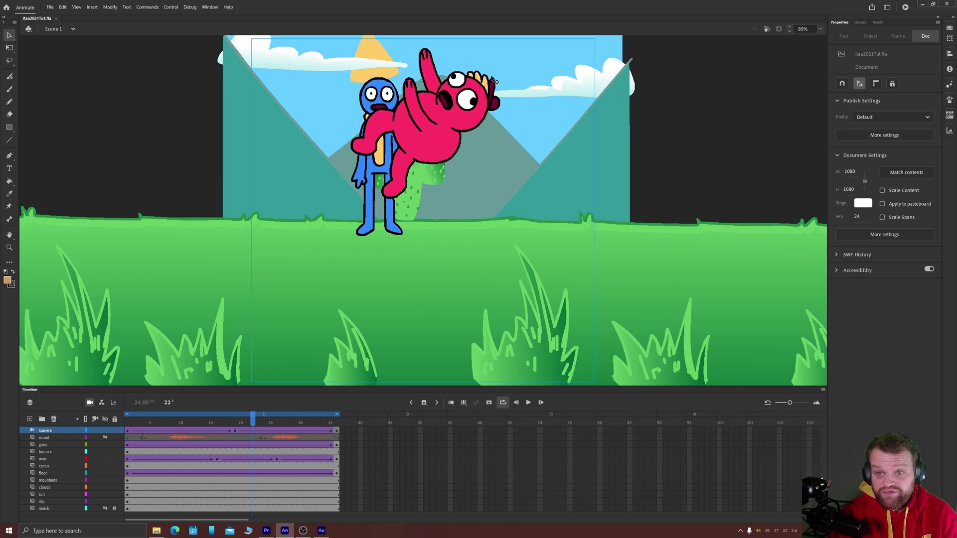
Step: Publish the animation as Video (.mp4) from the Quick share and publish menu
{"action": "left_click", "coordinate": [872, 8]}
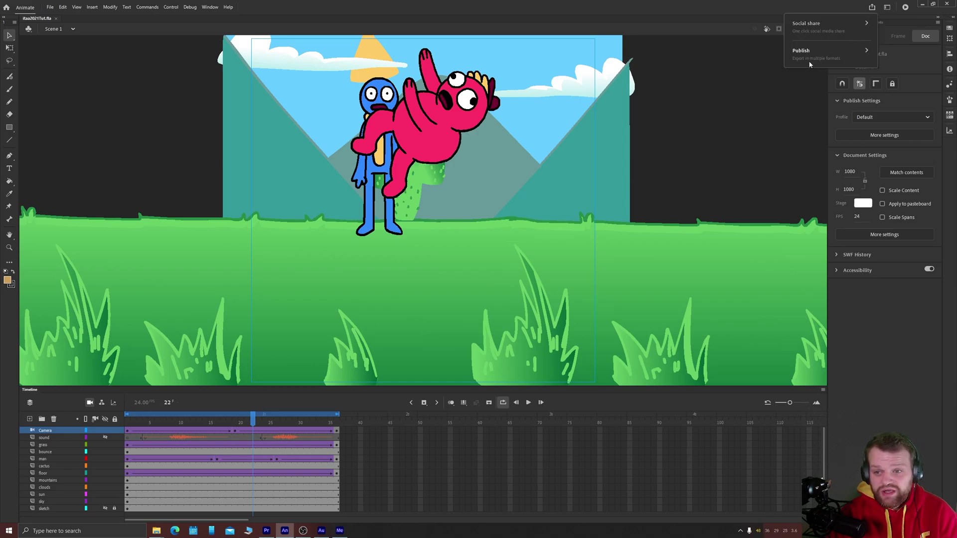
{"action": "left_click", "coordinate": [823, 53]}
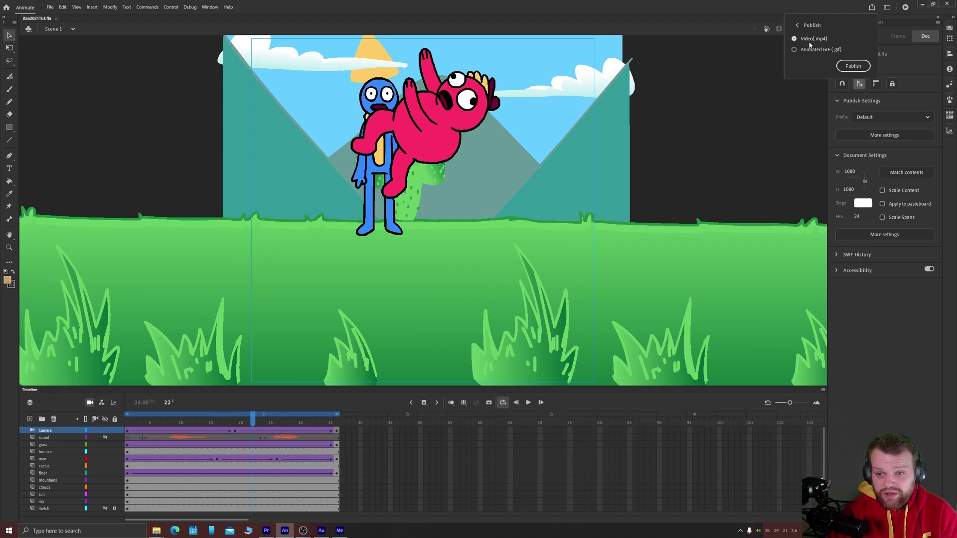
{"action": "left_click", "coordinate": [847, 68]}
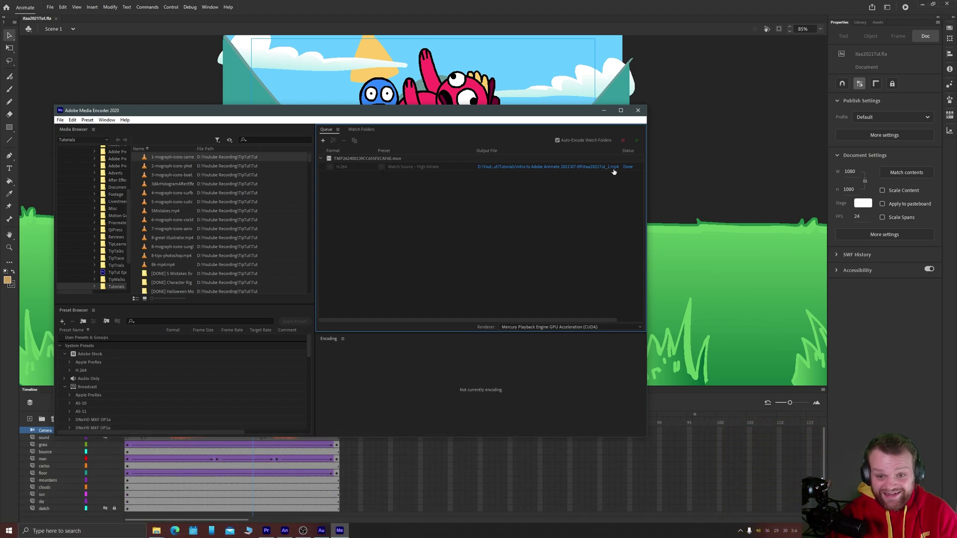
Step: Minimize Media Encoder once the H.264 encode shows Done
{"action": "left_click", "coordinate": [603, 110]}
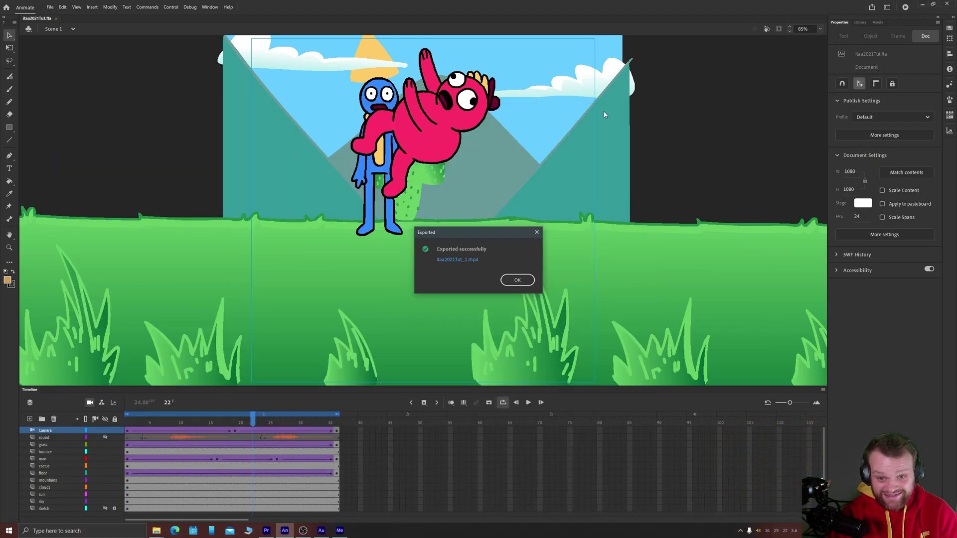
Step: Reveal itaa2021Tut_1.mp4 in the 07-09 folder and preview it with Quick Look
{"action": "left_click", "coordinate": [464, 260]}
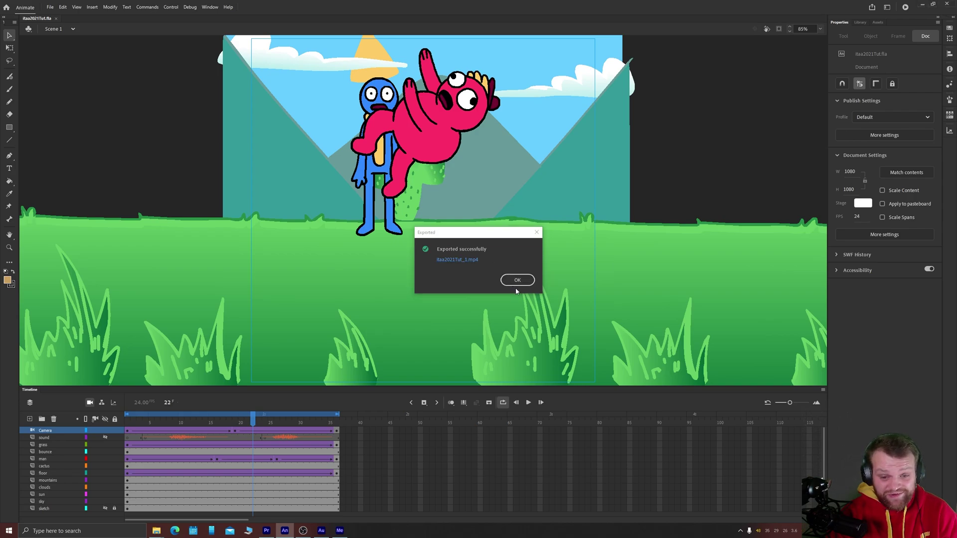
{"action": "key", "text": "space"}
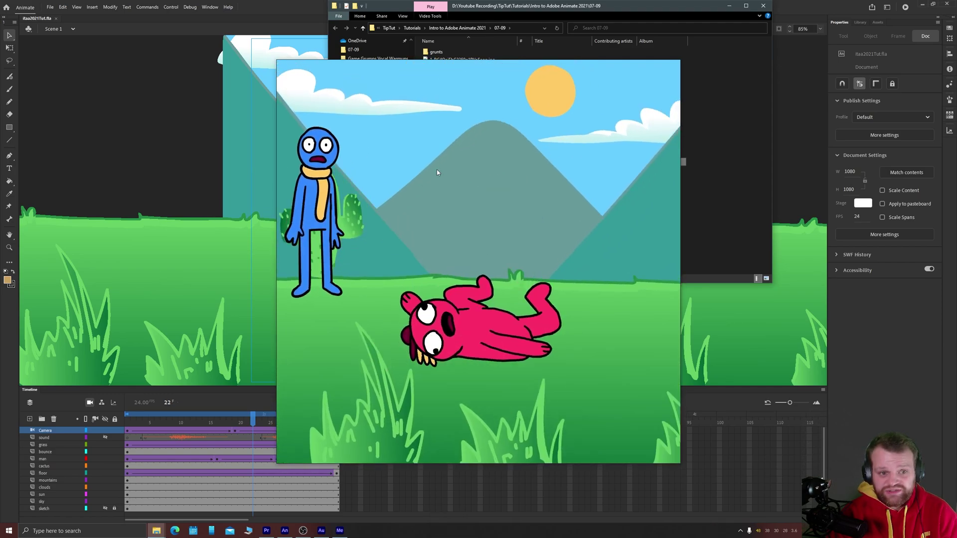
{"action": "key", "text": "space"}
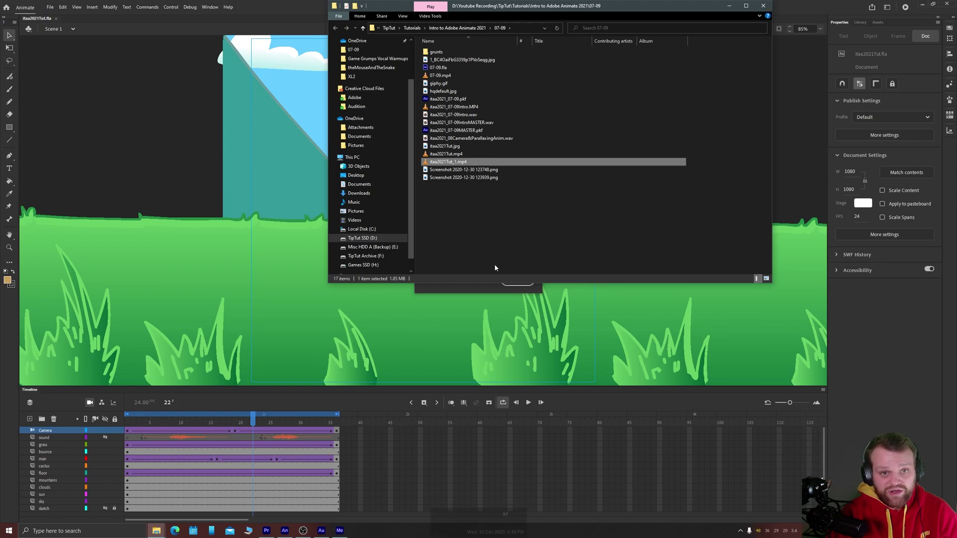
Step: Dismiss the Exported message and bring up the Social share destinations
{"action": "left_click", "coordinate": [501, 286]}
{"action": "left_click", "coordinate": [504, 286]}
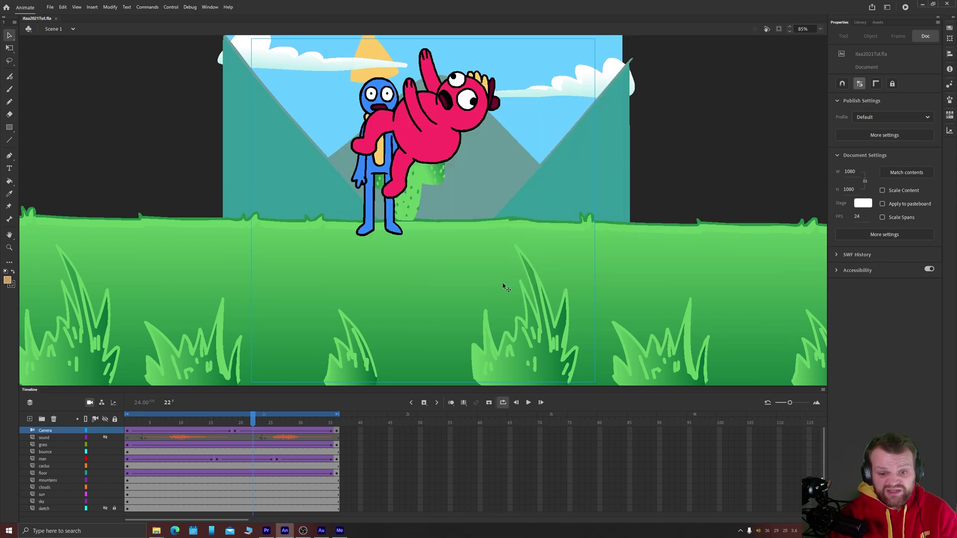
{"action": "left_click", "coordinate": [871, 7]}
{"action": "left_click", "coordinate": [802, 26]}
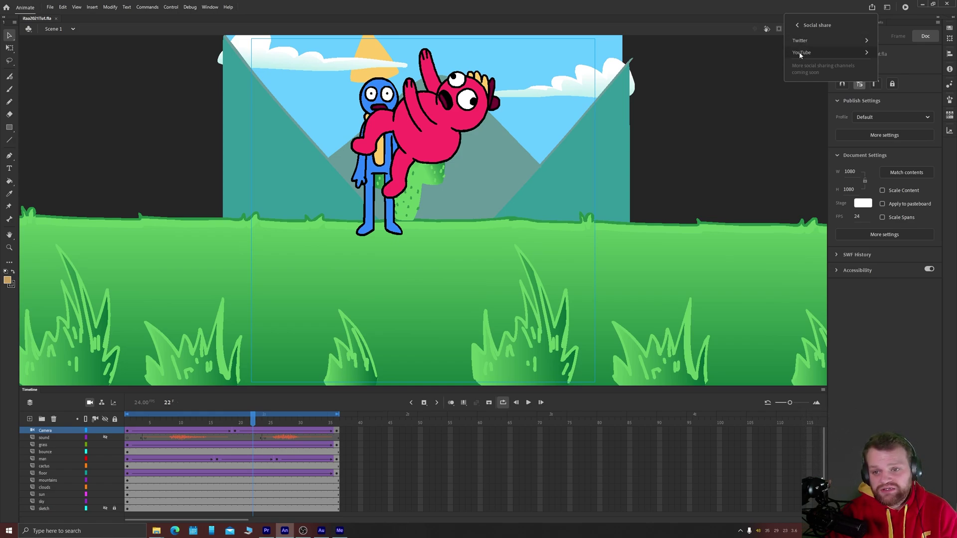
Step: Look over the YouTube and Twitter share pages, then close the popup without sharing
{"action": "left_click", "coordinate": [799, 52]}
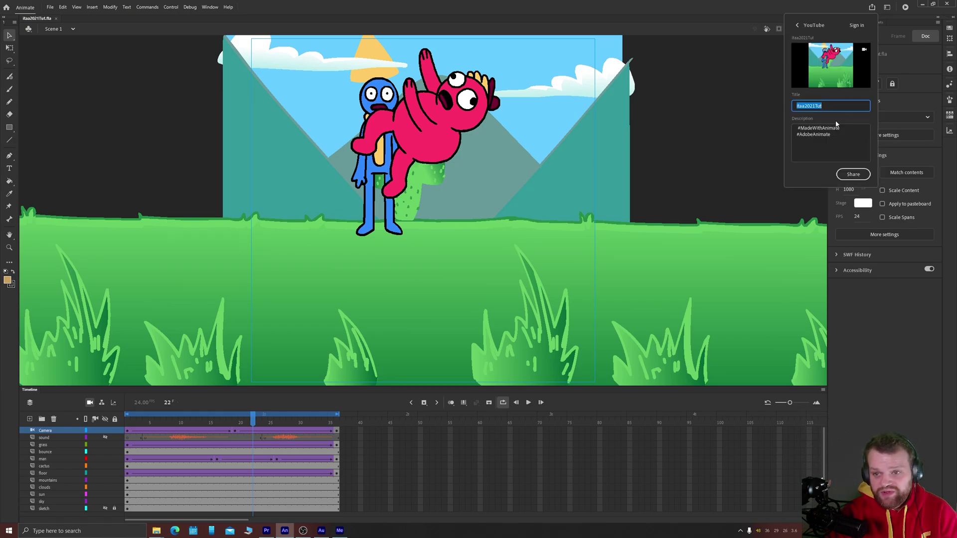
{"action": "left_click", "coordinate": [796, 26]}
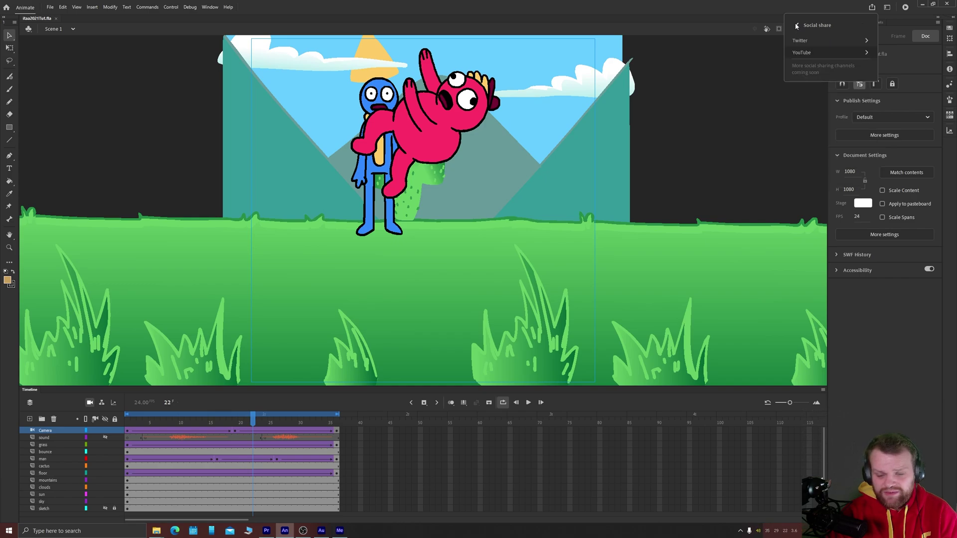
{"action": "left_click", "coordinate": [800, 41]}
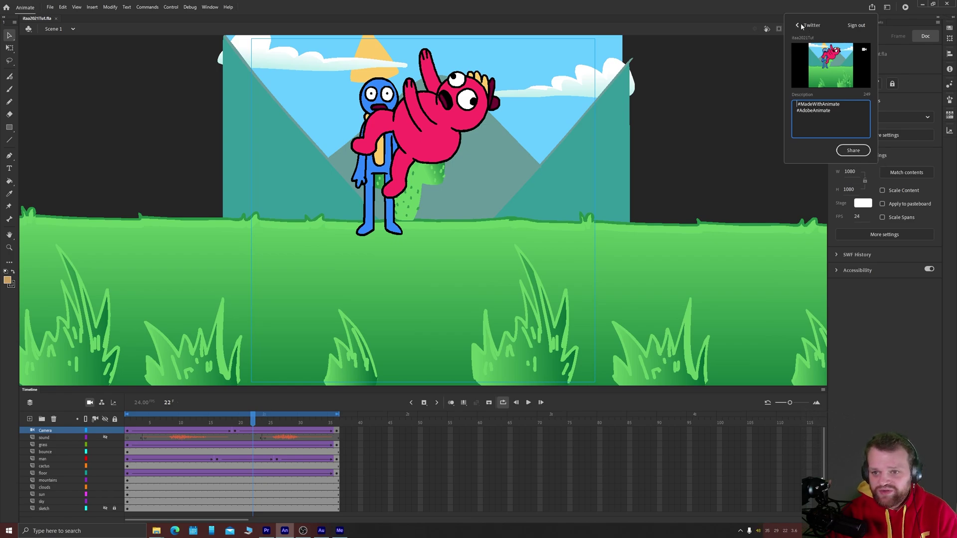
{"action": "left_click", "coordinate": [772, 70]}
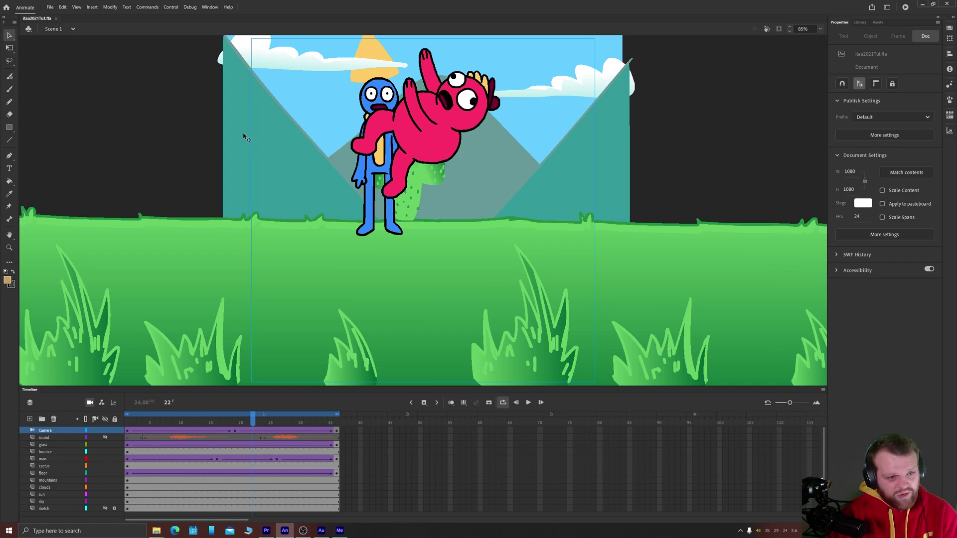
Step: Enable Optimize for After Effects under Advanced in File > Publish Settings
{"action": "left_click", "coordinate": [51, 8]}
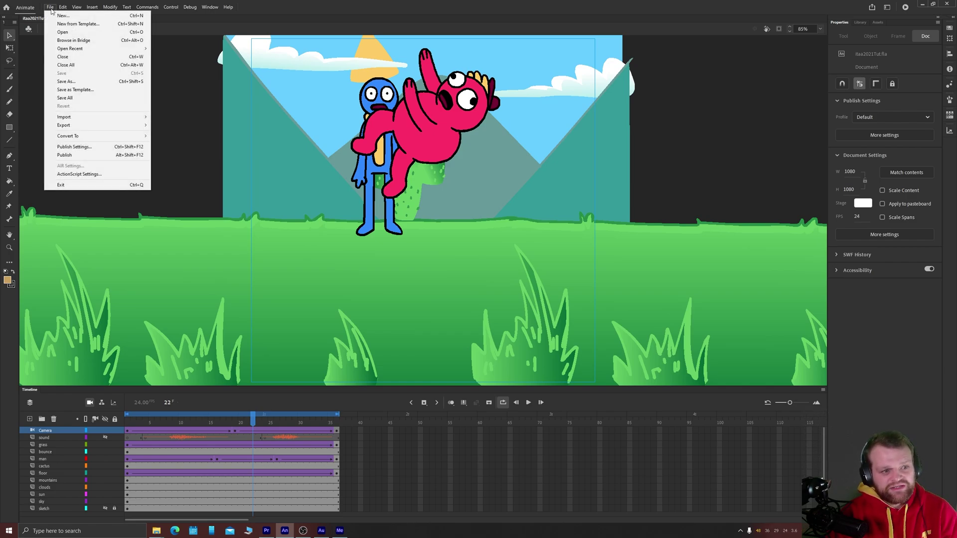
{"action": "left_click", "coordinate": [80, 146]}
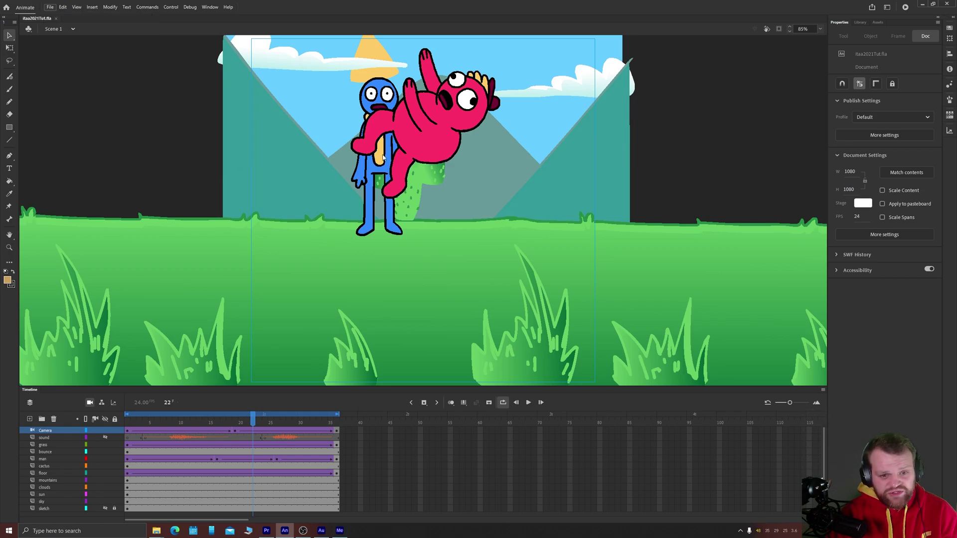
{"action": "left_click_drag", "start_coordinate": [398, 100], "coordinate": [394, 95]}
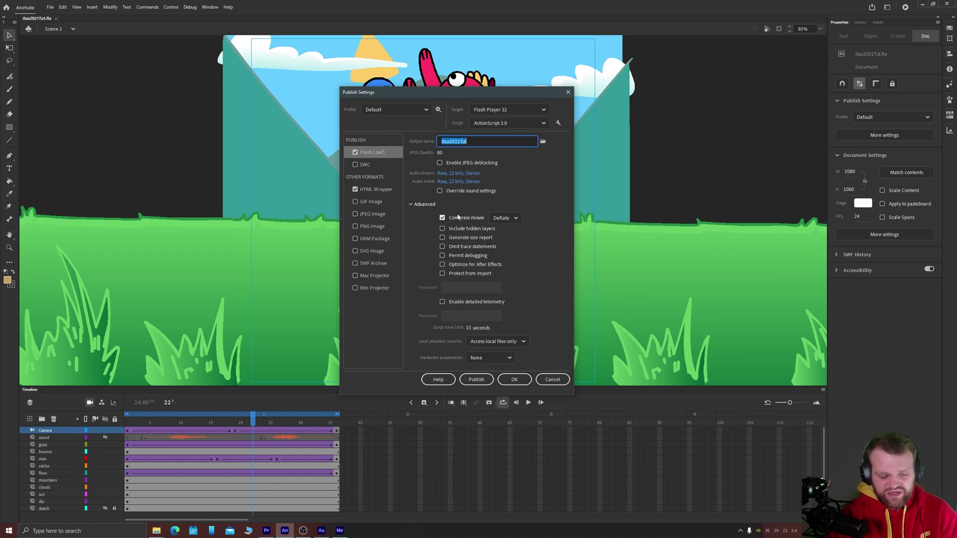
{"action": "left_click", "coordinate": [442, 265]}
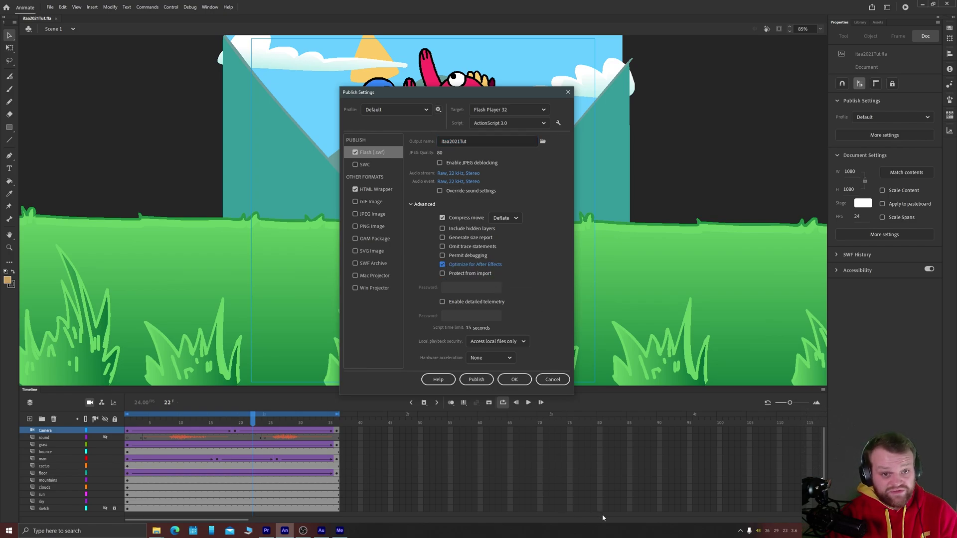
Step: Apply the settings, publish itaa2021Tut.swf, and play it once as a test movie
{"action": "left_click", "coordinate": [513, 380]}
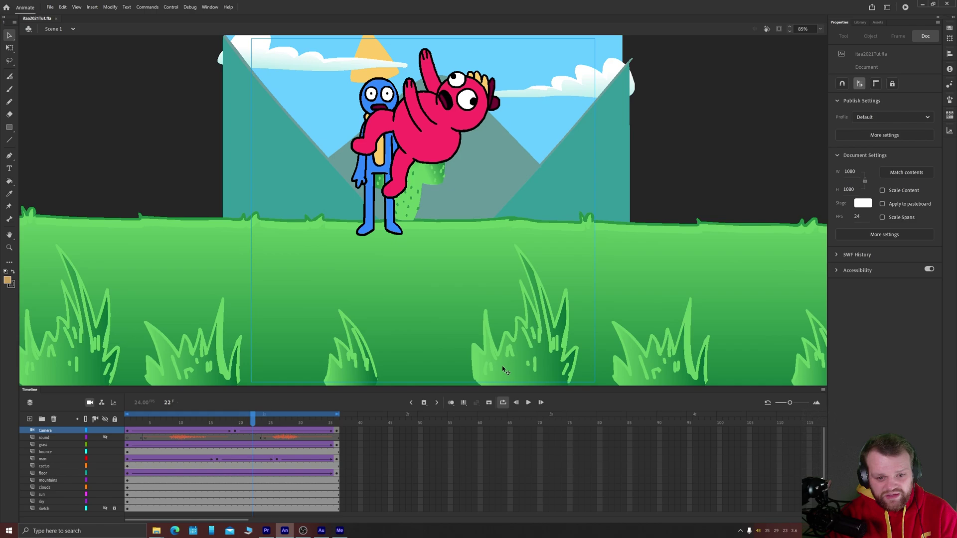
{"action": "left_click", "coordinate": [50, 7]}
{"action": "left_click", "coordinate": [74, 156]}
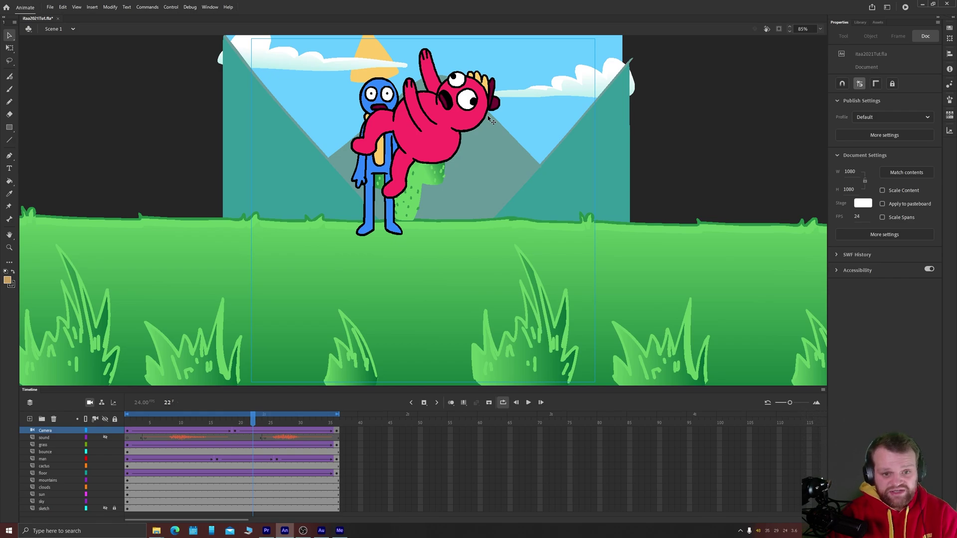
{"action": "key", "text": "ctrl+Return"}
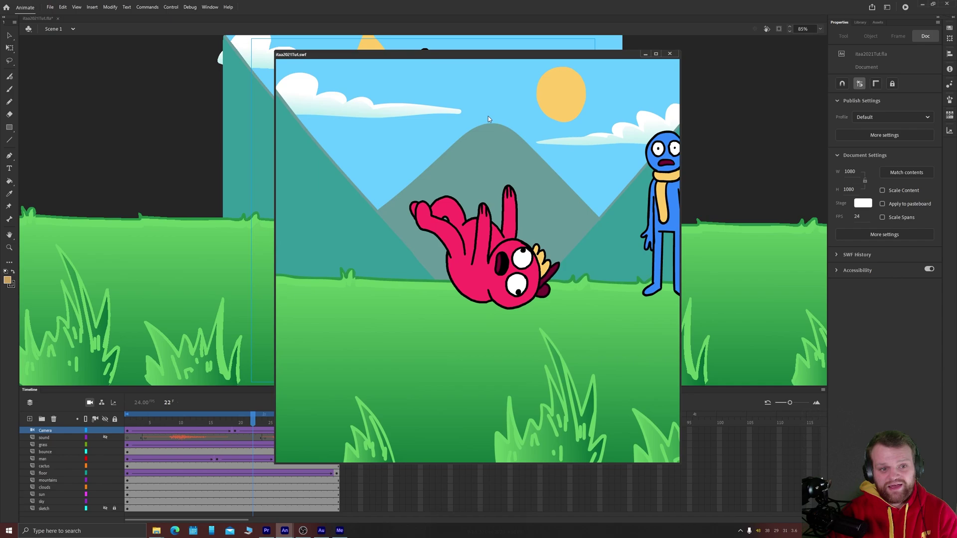
{"action": "left_click", "coordinate": [670, 55]}
{"action": "left_click", "coordinate": [49, 6]}
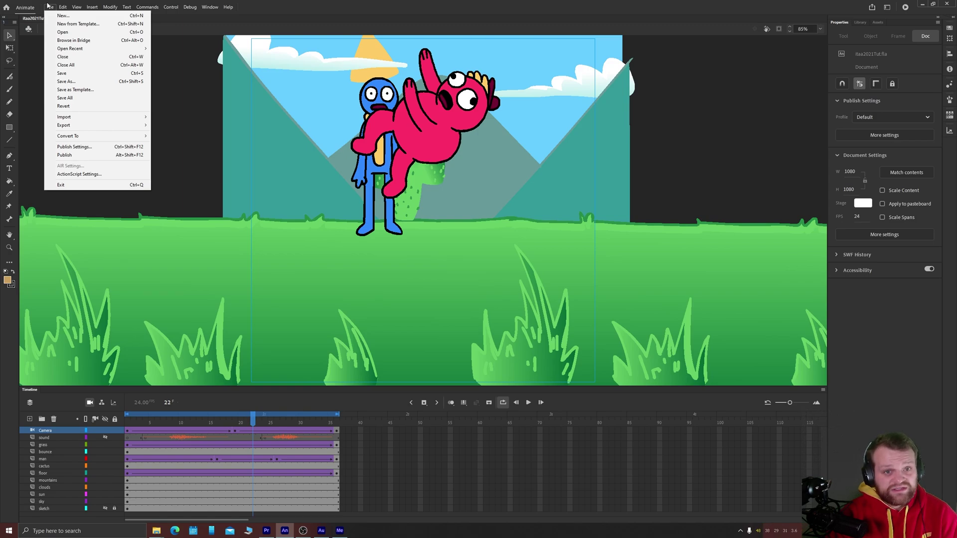
{"action": "left_click", "coordinate": [49, 6]}
{"action": "left_click", "coordinate": [50, 6]}
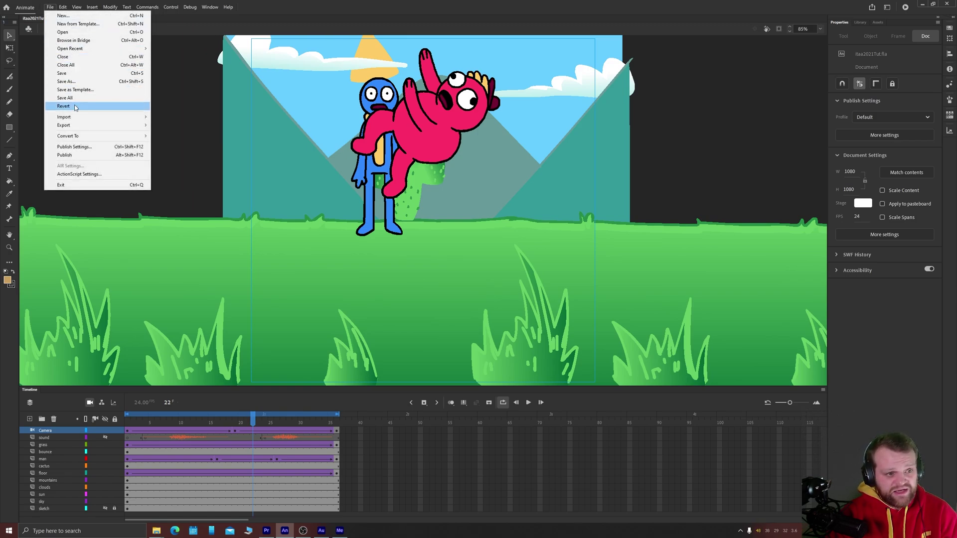
{"action": "mouse_move", "coordinate": [123, 127]}
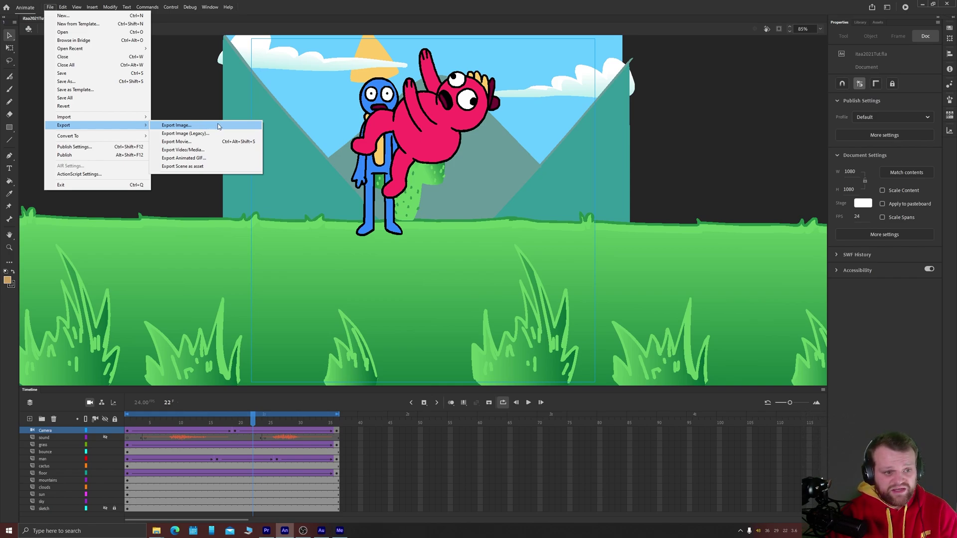
{"action": "left_click", "coordinate": [199, 142]}
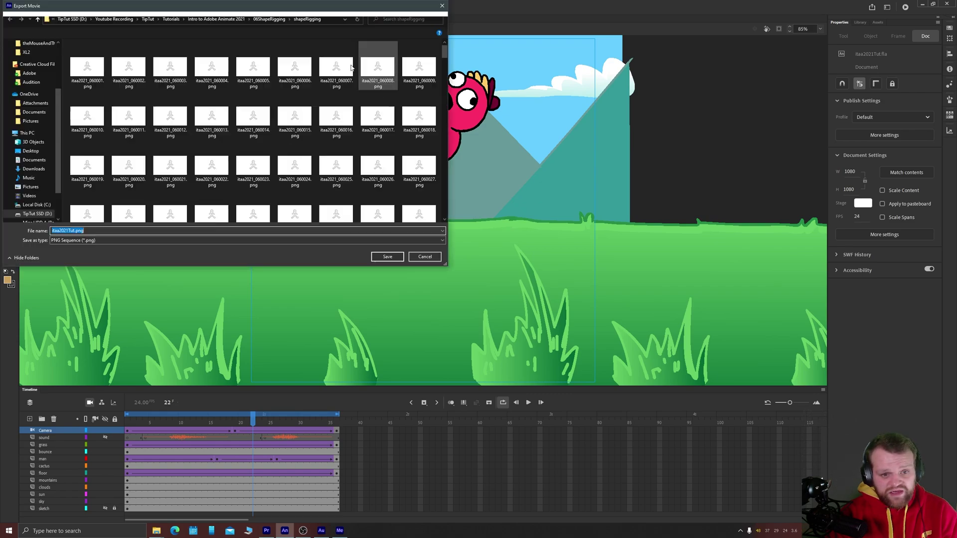
{"action": "left_click_drag", "start_coordinate": [297, 5], "coordinate": [579, 109]}
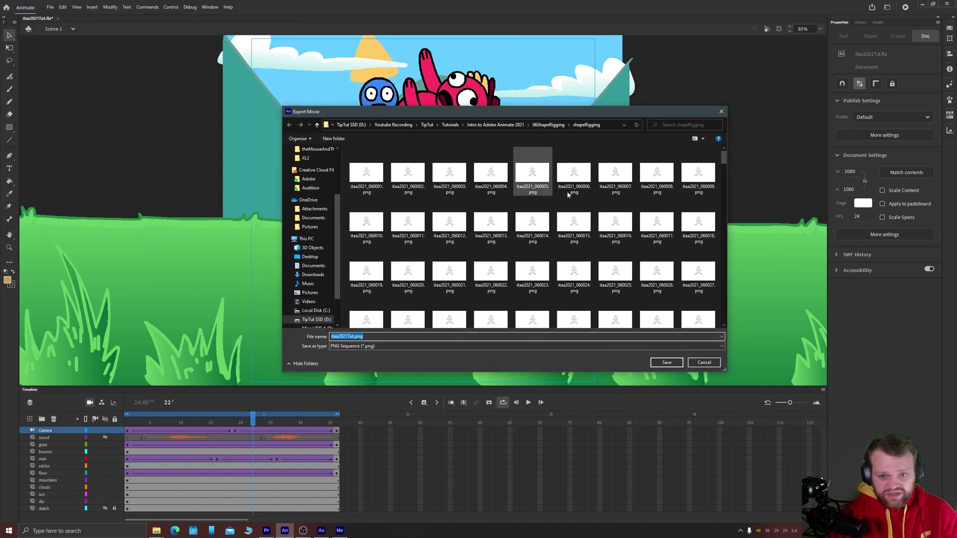
{"action": "scroll", "coordinate": [570, 199], "scroll_direction": "down", "scroll_amount": 5}
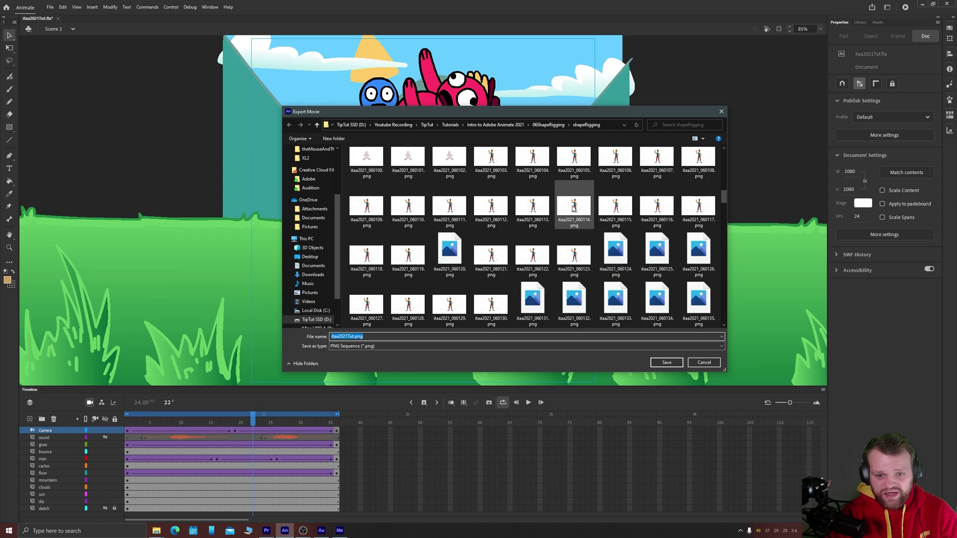
{"action": "scroll", "coordinate": [568, 209], "scroll_direction": "down", "scroll_amount": 7}
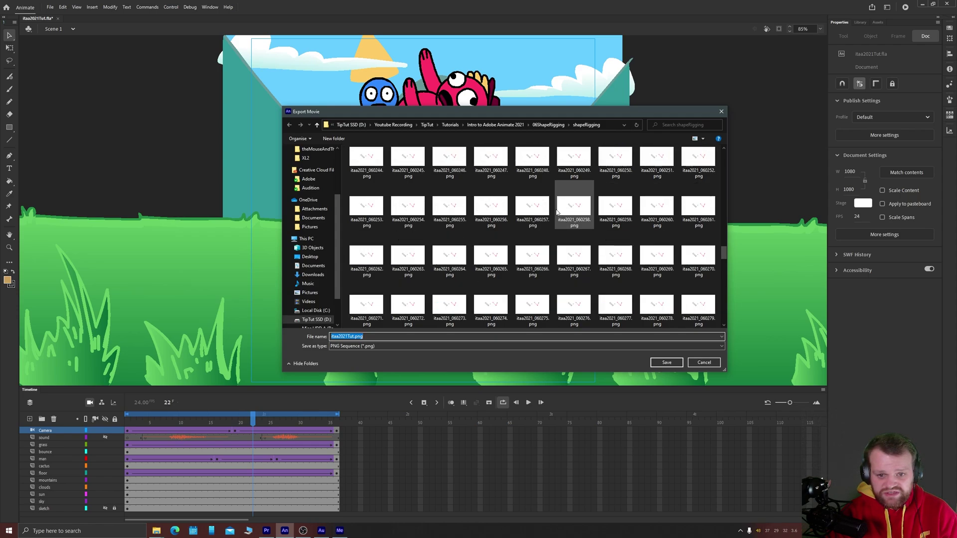
{"action": "scroll", "coordinate": [558, 209], "scroll_direction": "down", "scroll_amount": 8}
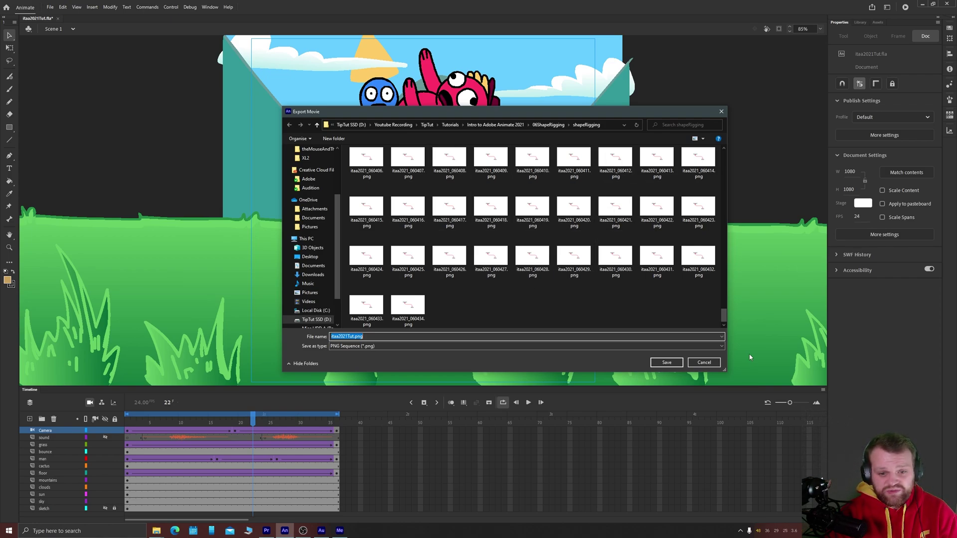
{"action": "left_click", "coordinate": [703, 362]}
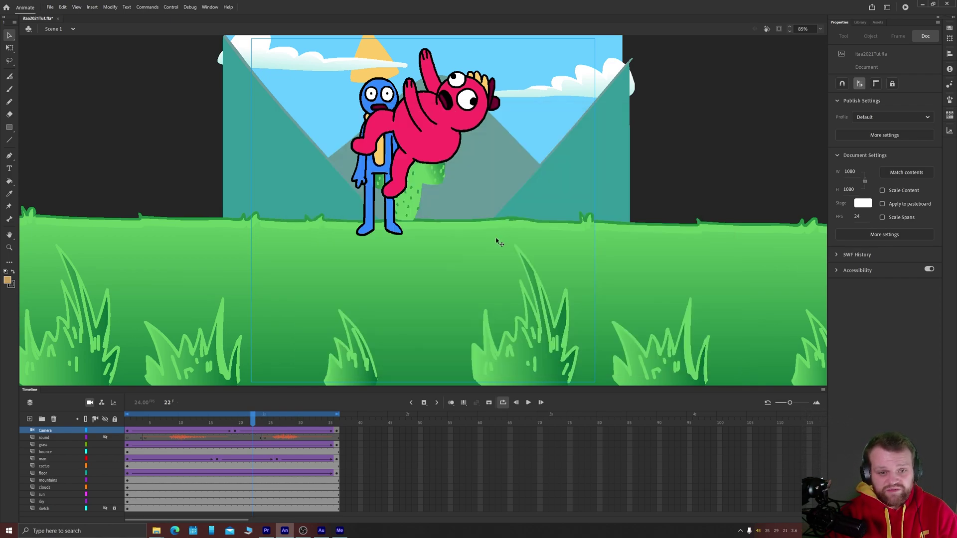
{"action": "left_click", "coordinate": [48, 7]}
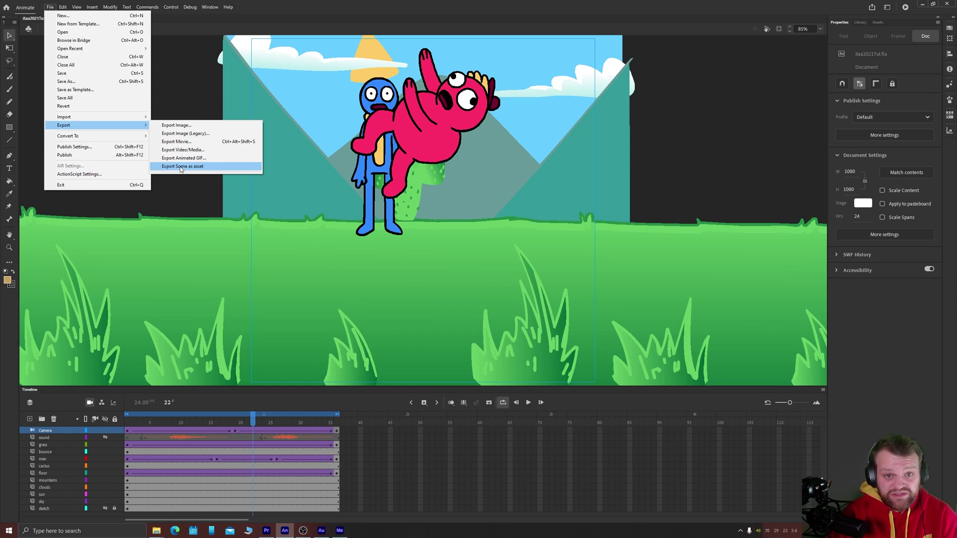
Step: Open the Assets panel and filter animated assets to Objects to find the Scene 1 asset
{"action": "mouse_move", "coordinate": [212, 9]}
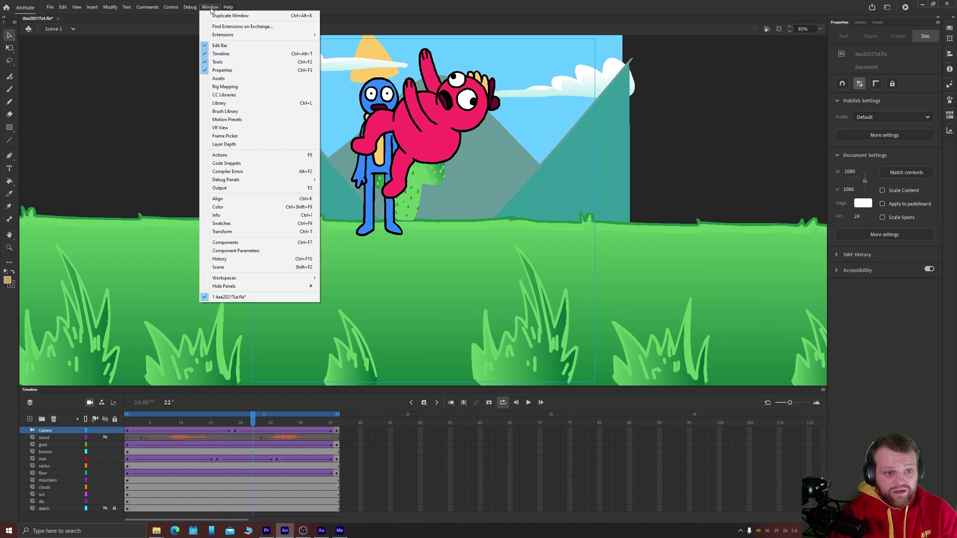
{"action": "left_click", "coordinate": [218, 78]}
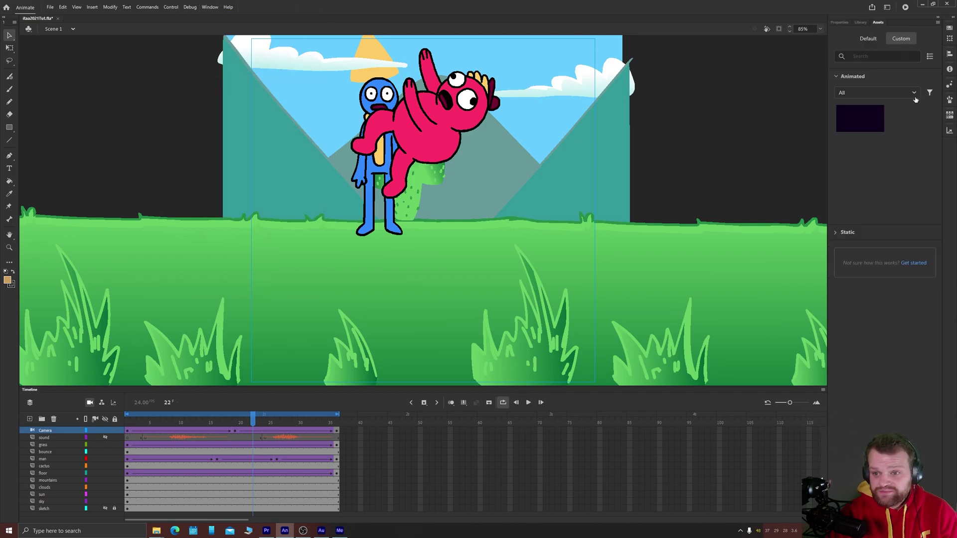
{"action": "left_click", "coordinate": [855, 93]}
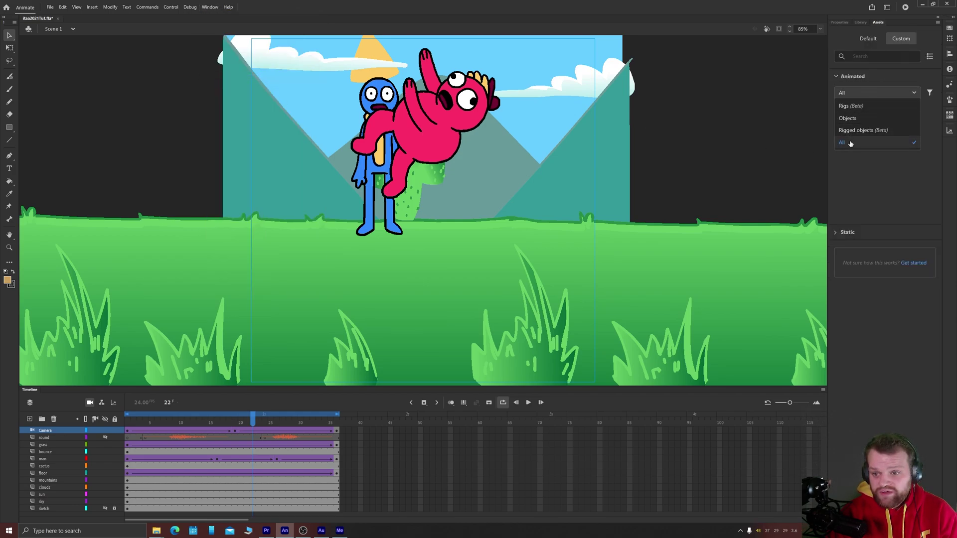
{"action": "left_click", "coordinate": [847, 106]}
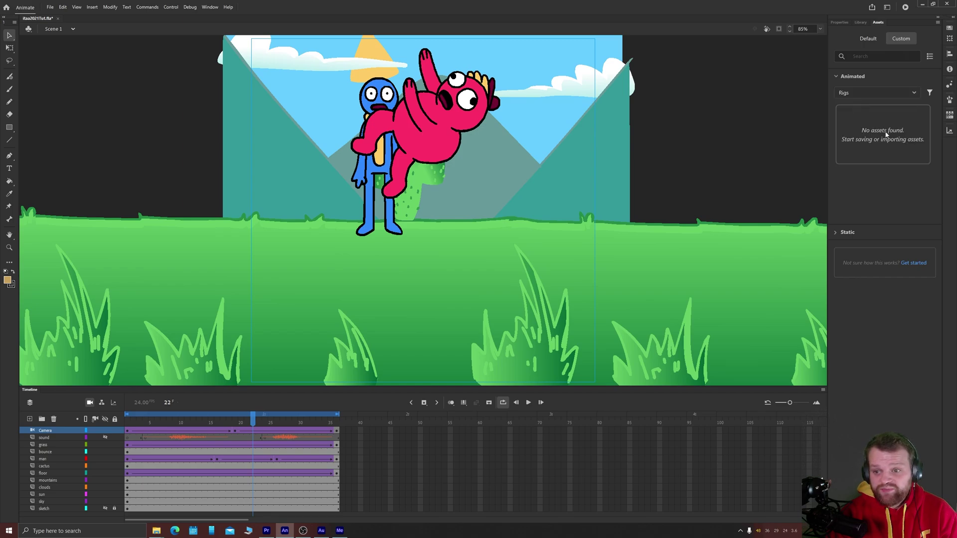
{"action": "left_click", "coordinate": [856, 93]}
{"action": "left_click", "coordinate": [853, 131]}
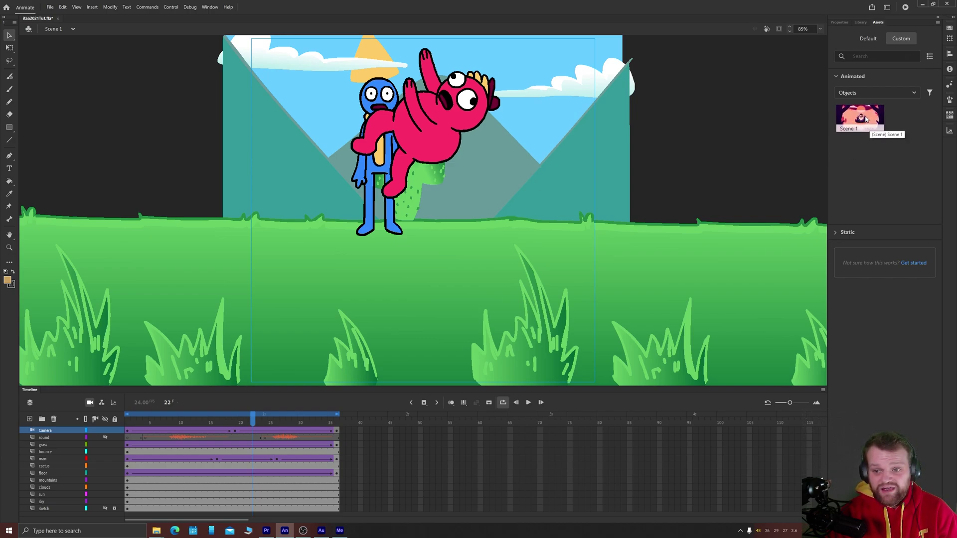
{"action": "left_click_drag", "start_coordinate": [863, 117], "coordinate": [487, 195]}
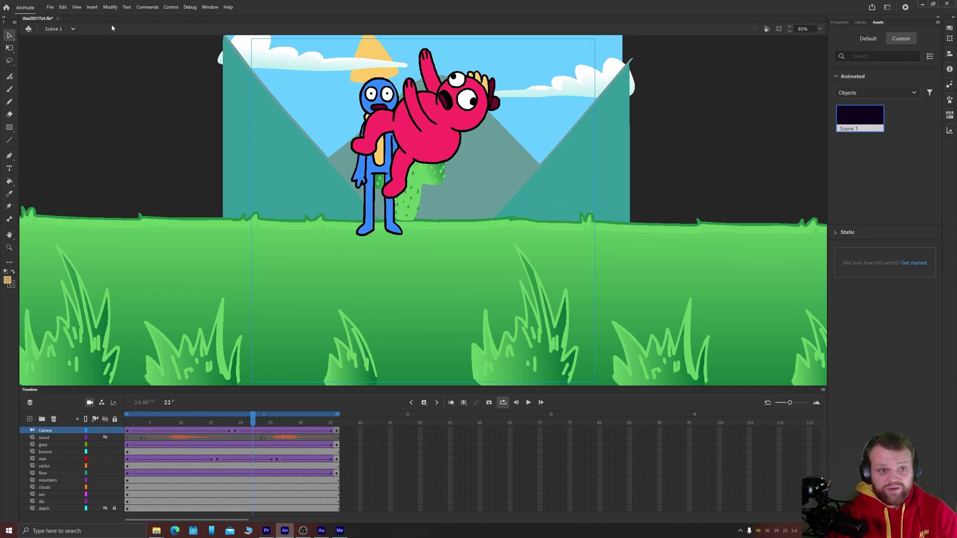
Step: Insert a new blank Scene 2
{"action": "left_click", "coordinate": [51, 7]}
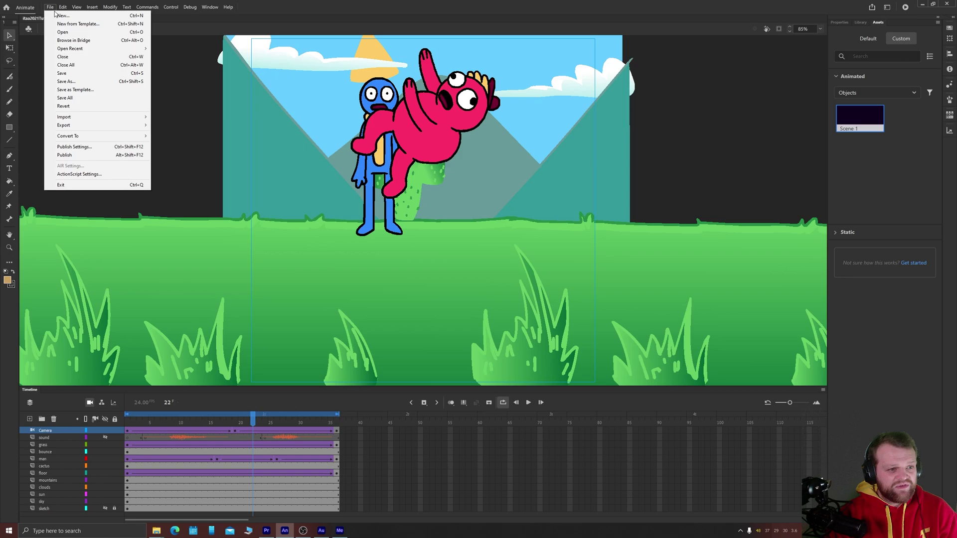
{"action": "left_click", "coordinate": [92, 7]}
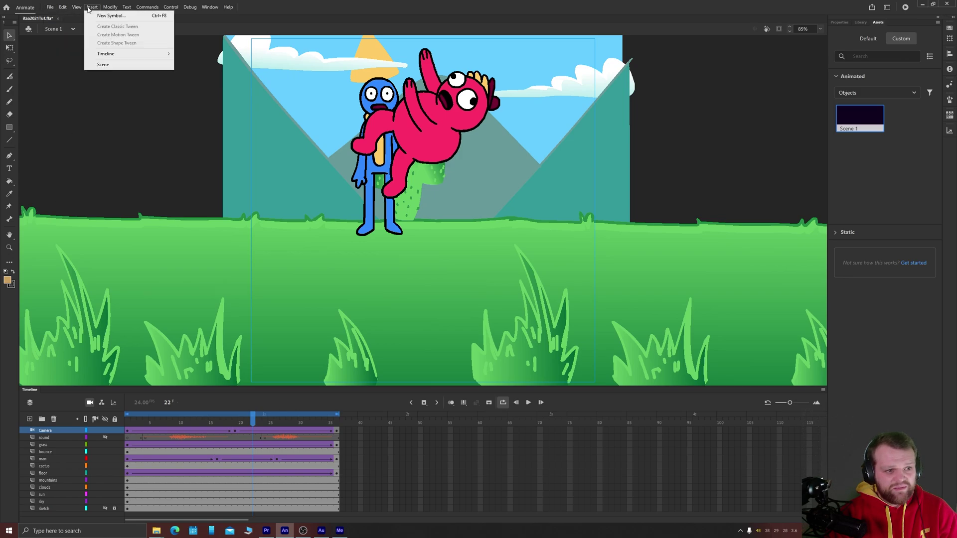
{"action": "left_click", "coordinate": [111, 64]}
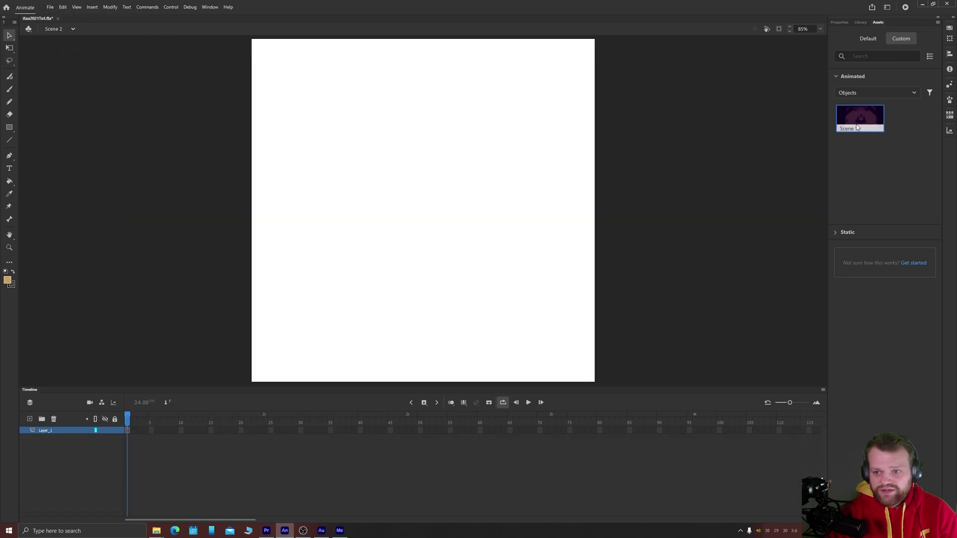
Step: Drop the Scene 1 asset onto the Scene 2 stage and play it
{"action": "left_click_drag", "start_coordinate": [857, 127], "coordinate": [507, 245]}
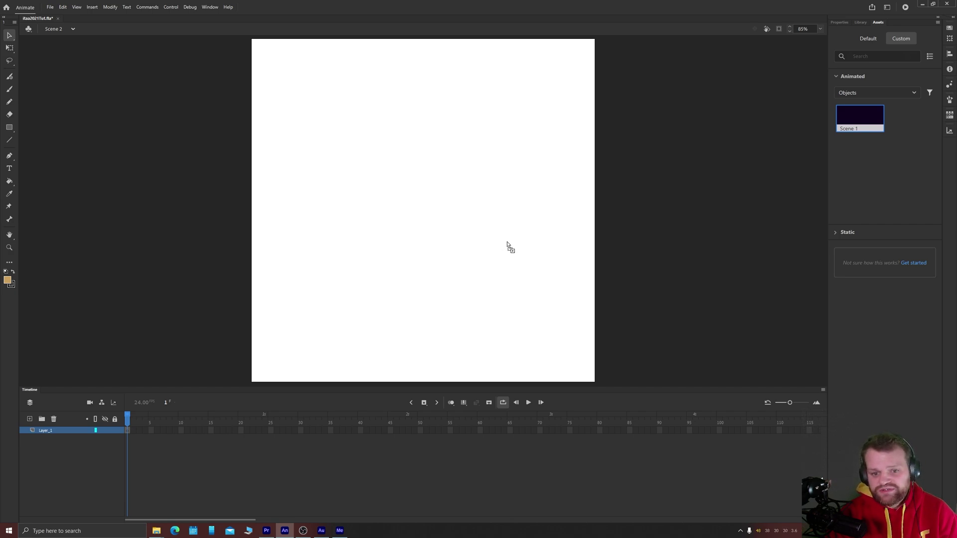
{"action": "left_click_drag", "start_coordinate": [507, 242], "coordinate": [506, 242]}
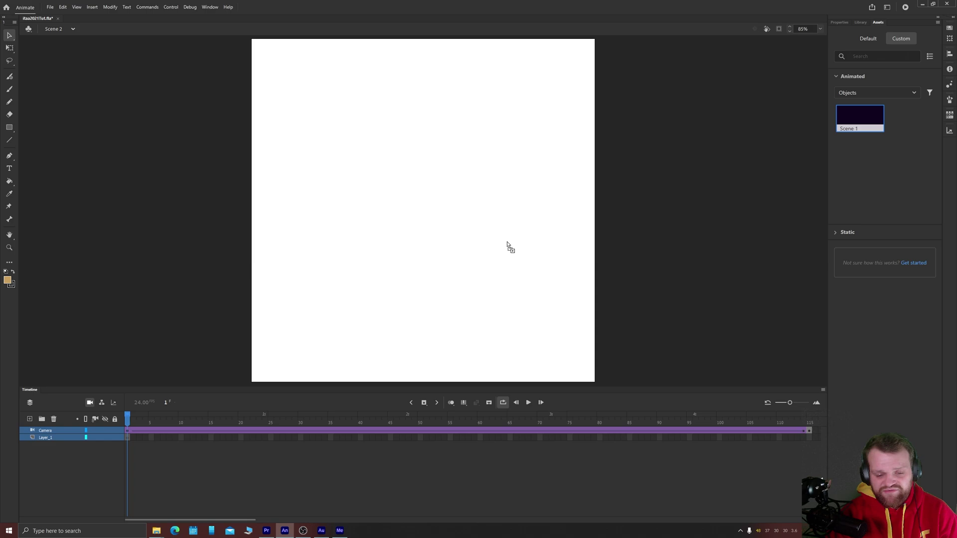
{"action": "key", "text": "Return"}
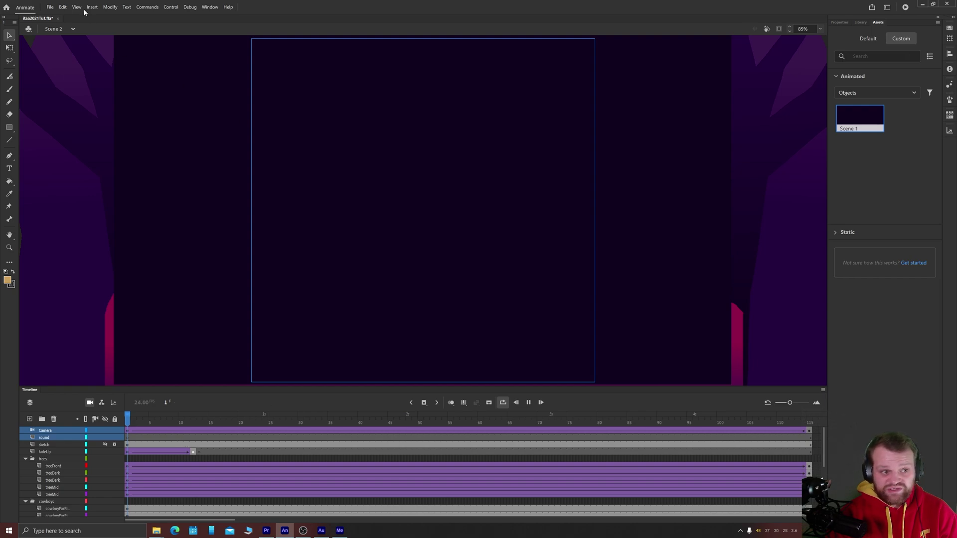
Step: Delete Scene 2 from the Scene panel and confirm the deletion
{"action": "left_click", "coordinate": [63, 27]}
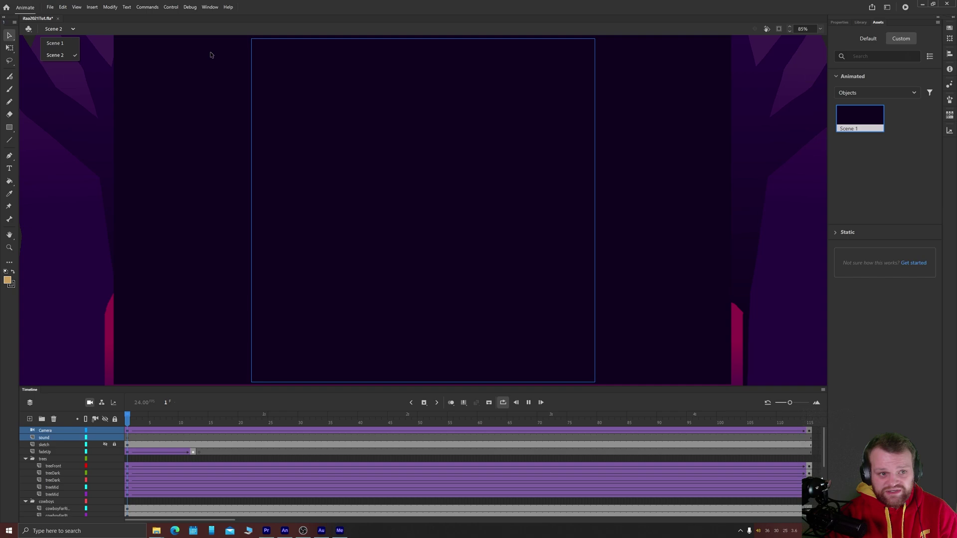
{"action": "left_click", "coordinate": [204, 9]}
{"action": "left_click", "coordinate": [204, 8]}
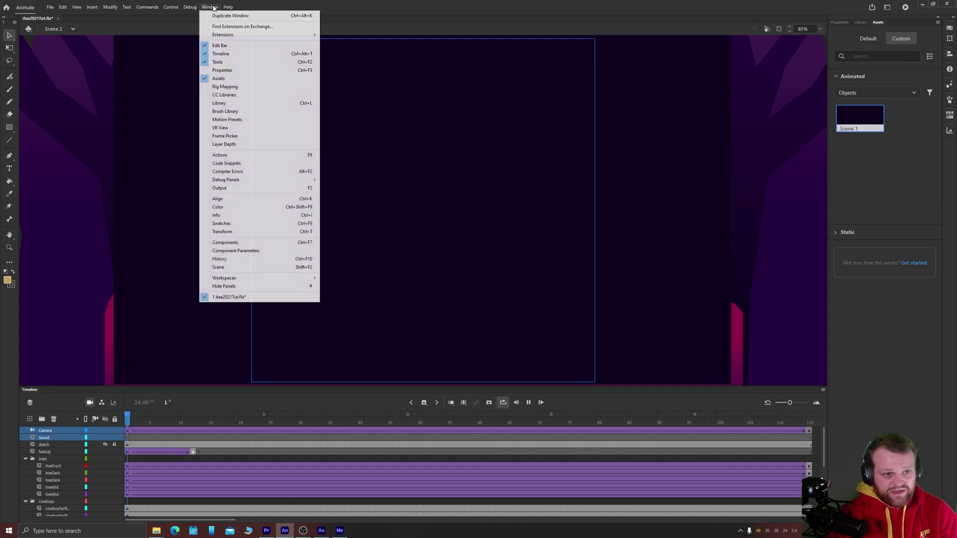
{"action": "left_click", "coordinate": [238, 267]}
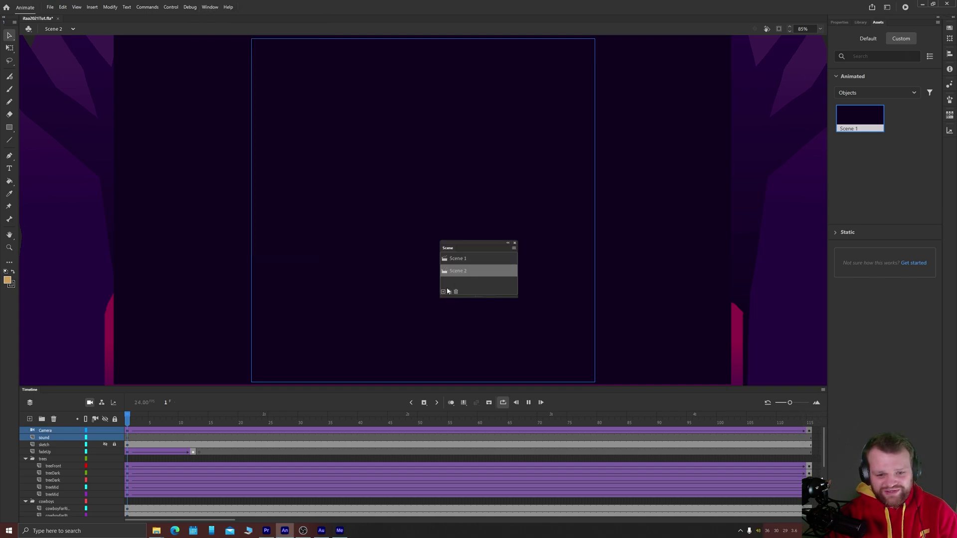
{"action": "left_click", "coordinate": [455, 291]}
{"action": "left_click", "coordinate": [511, 274]}
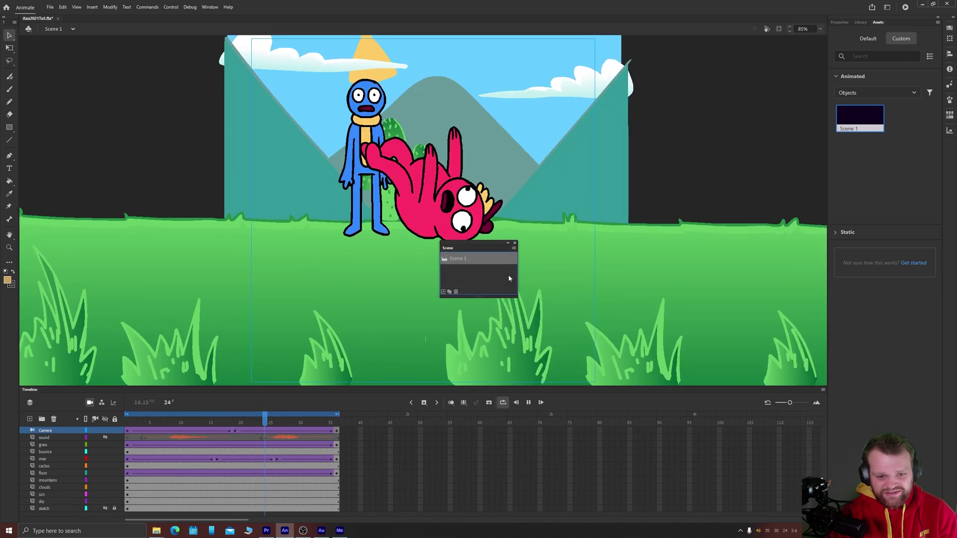
Step: Close the Scene panel and cancel a first Export Video/Media attempt
{"action": "left_click", "coordinate": [514, 243]}
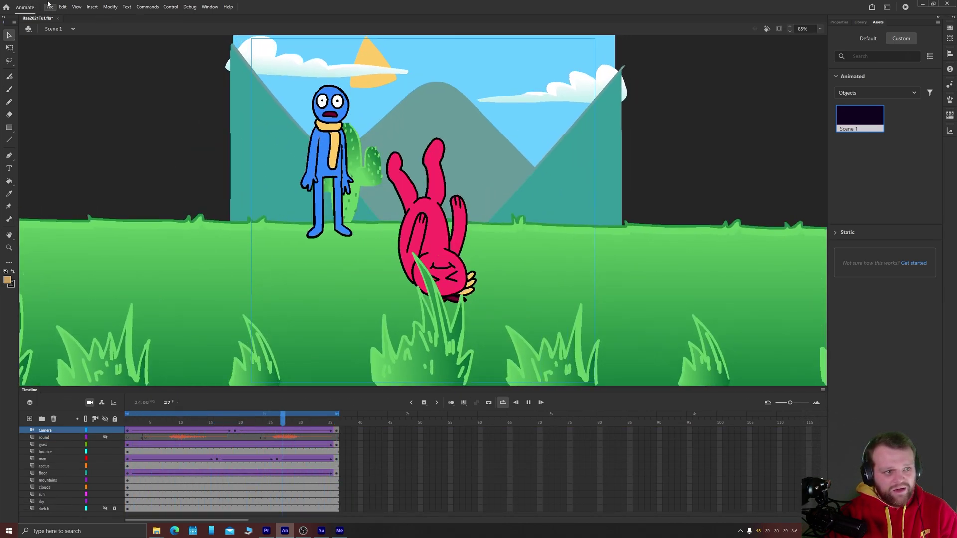
{"action": "left_click", "coordinate": [50, 7]}
{"action": "mouse_move", "coordinate": [100, 125]}
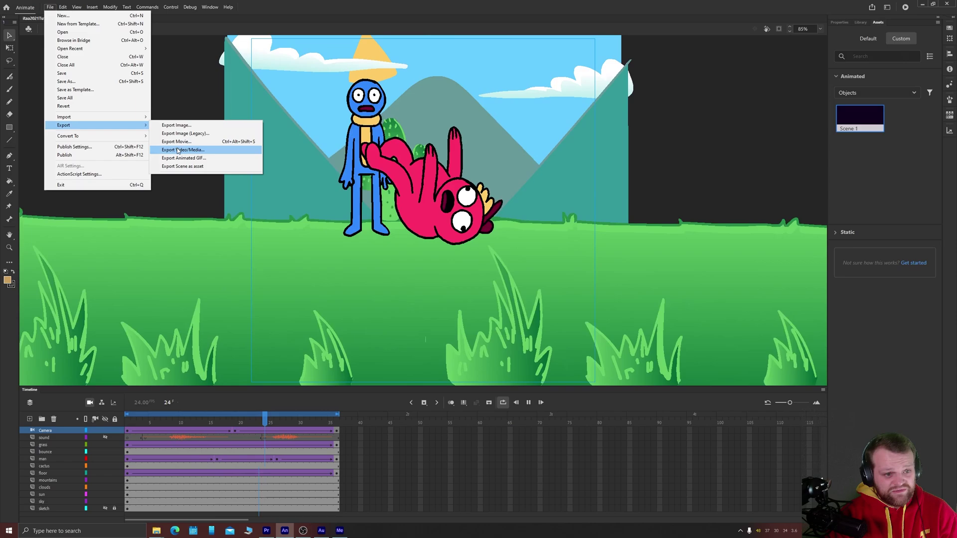
{"action": "left_click", "coordinate": [178, 150]}
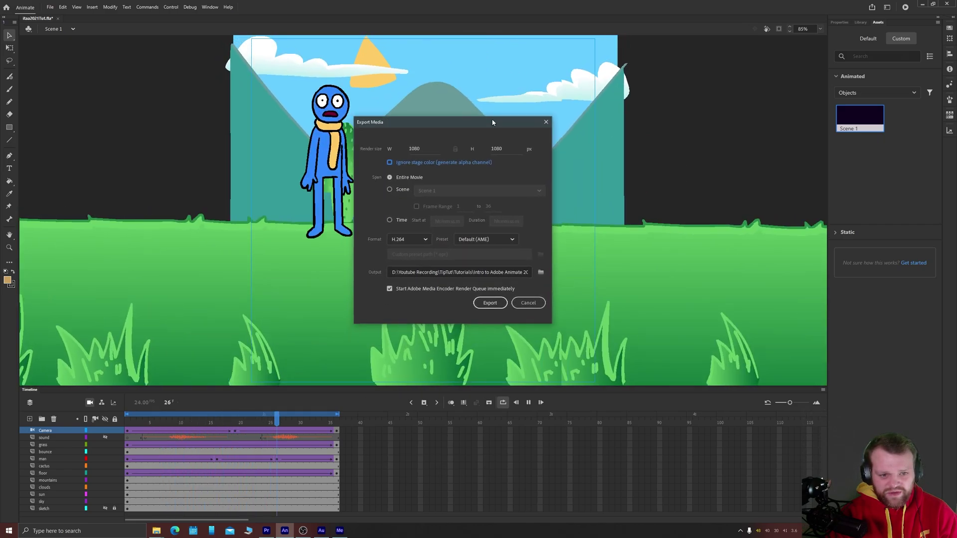
{"action": "left_click", "coordinate": [524, 302]}
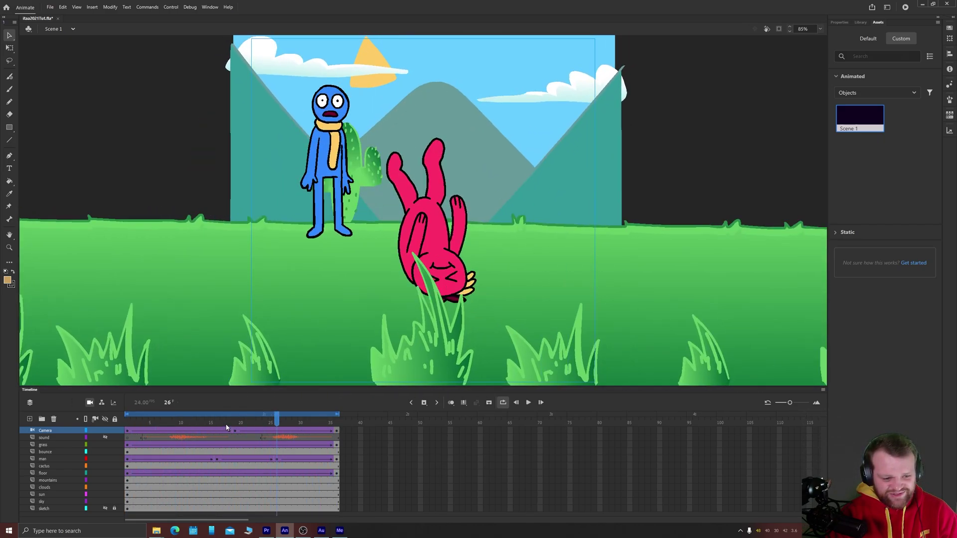
Step: Move the playhead to frame 17 and reopen File > Export > Export Video/Media
{"action": "left_click", "coordinate": [226, 427]}
{"action": "left_click", "coordinate": [51, 8]}
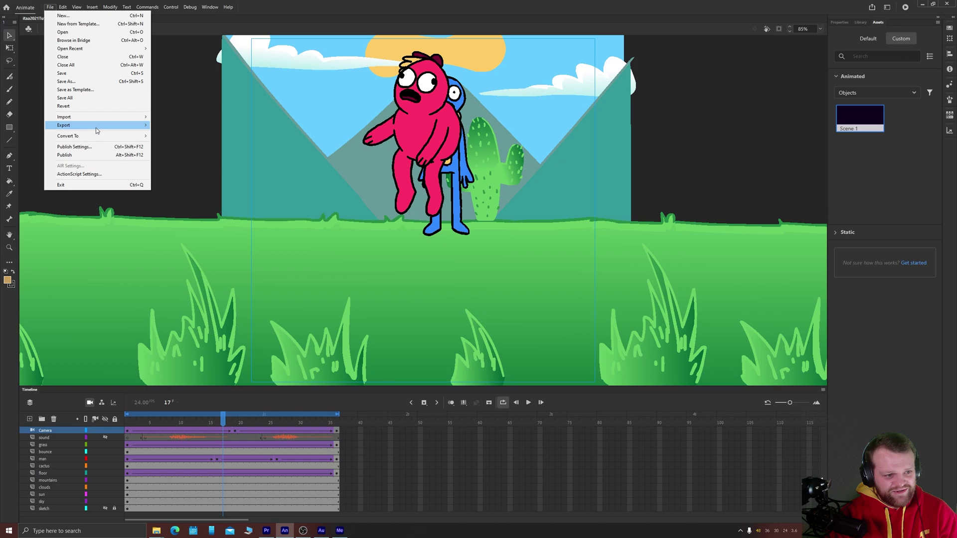
{"action": "mouse_move", "coordinate": [95, 126]}
{"action": "left_click", "coordinate": [188, 152]}
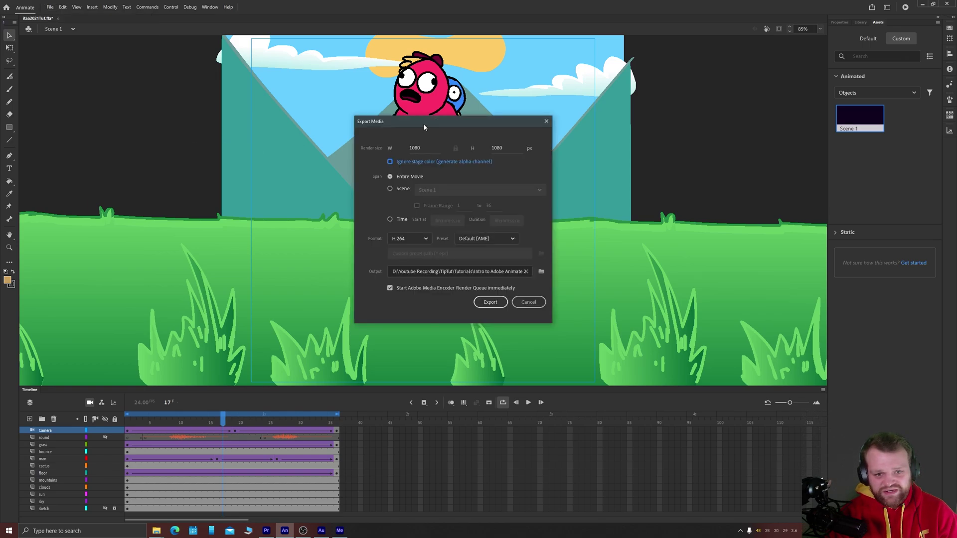
{"action": "left_click_drag", "start_coordinate": [424, 127], "coordinate": [441, 137]}
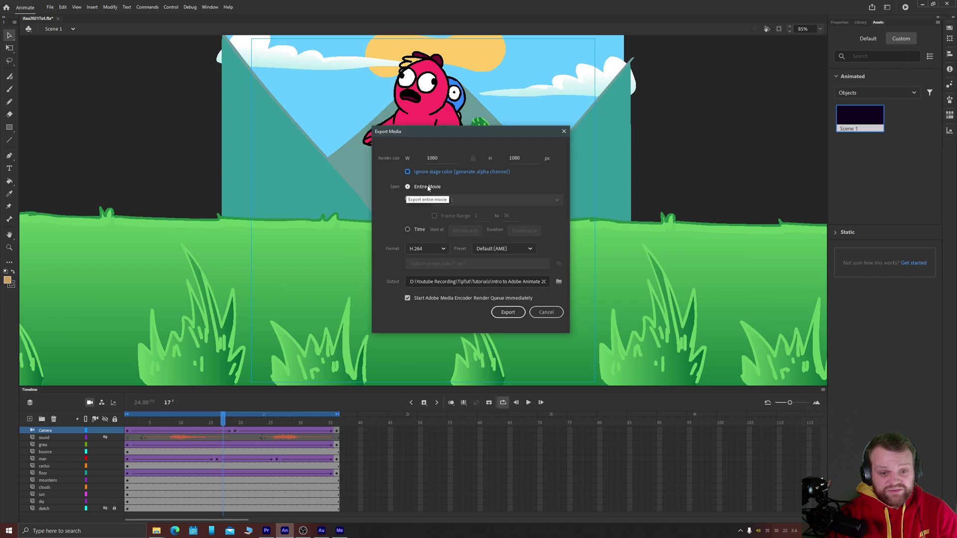
Step: Try the Scene and Time range spans, then settle on Entire Movie for 1080×1080 H.264 export
{"action": "left_click", "coordinate": [412, 199]}
{"action": "left_click", "coordinate": [418, 187]}
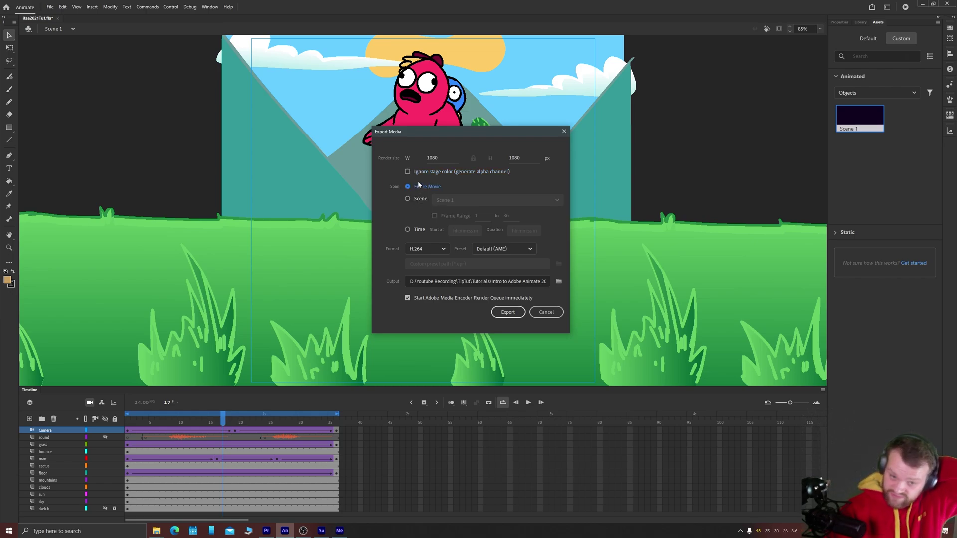
{"action": "left_click", "coordinate": [407, 199]}
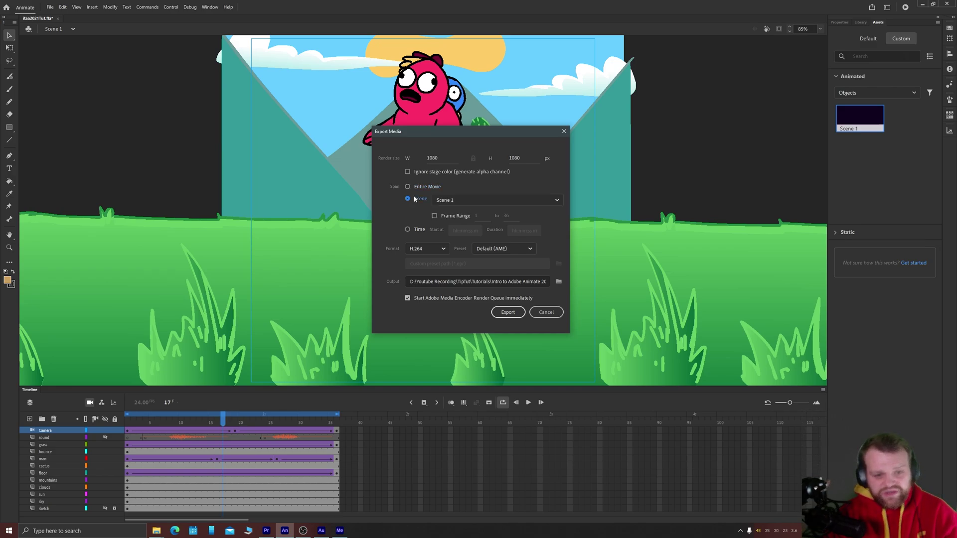
{"action": "left_click", "coordinate": [407, 229]}
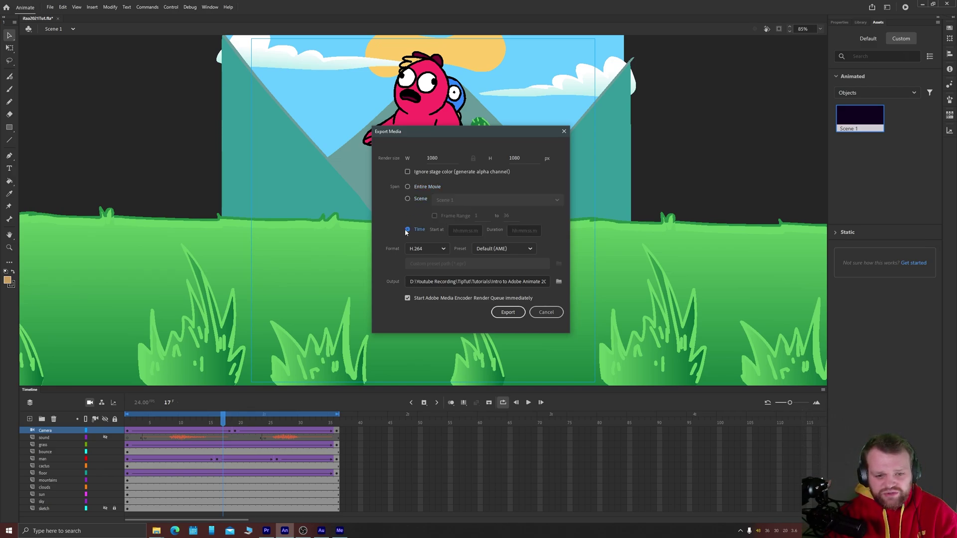
{"action": "left_click", "coordinate": [407, 188]}
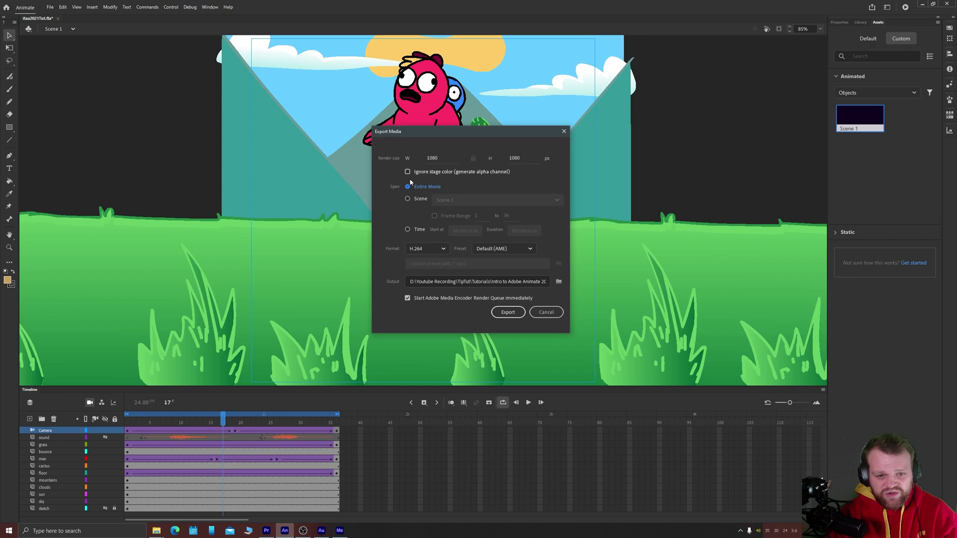
{"action": "left_click", "coordinate": [428, 249]}
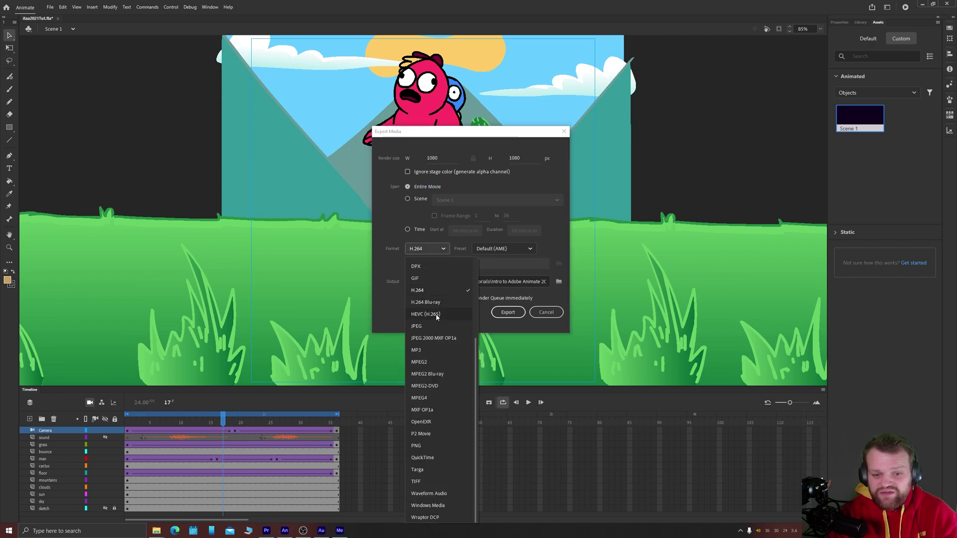
Step: Keep H.264 with the Default (AME) preset and save output as itaa2021Tut in the 07-09 folder
{"action": "left_click", "coordinate": [421, 292]}
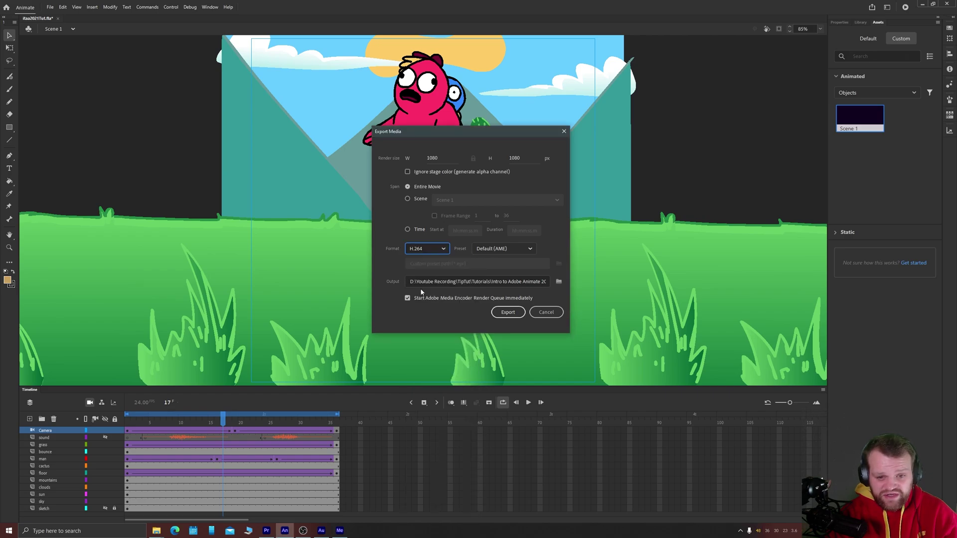
{"action": "left_click", "coordinate": [491, 250]}
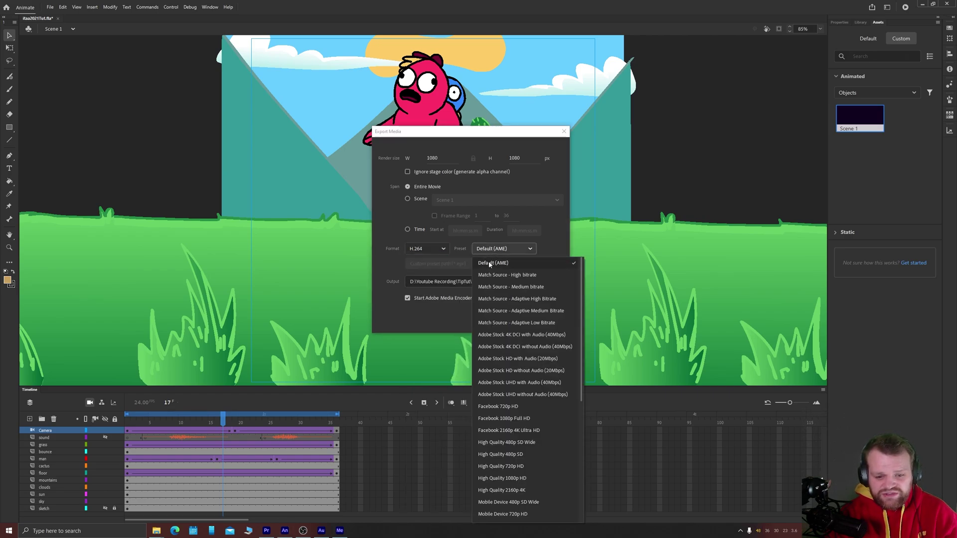
{"action": "left_click", "coordinate": [490, 263]}
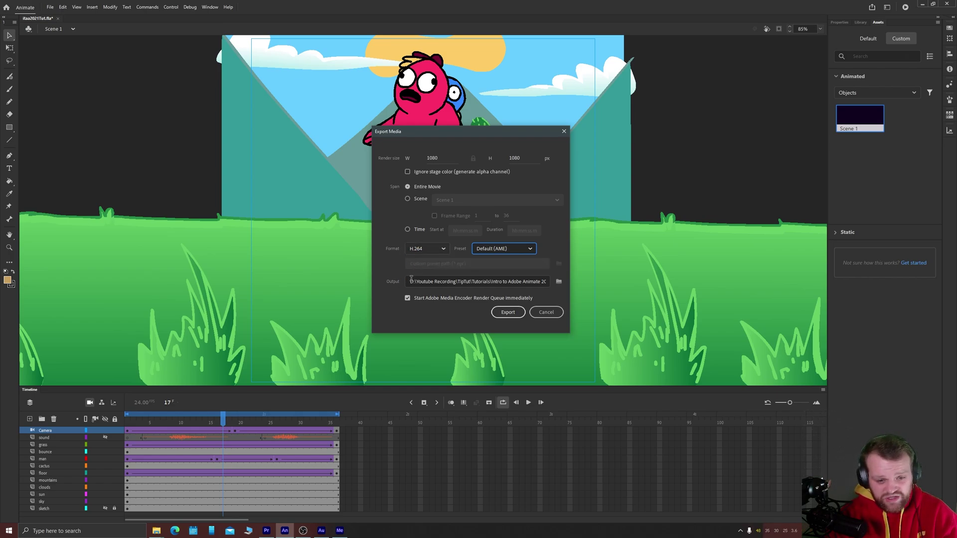
{"action": "left_click", "coordinate": [558, 282]}
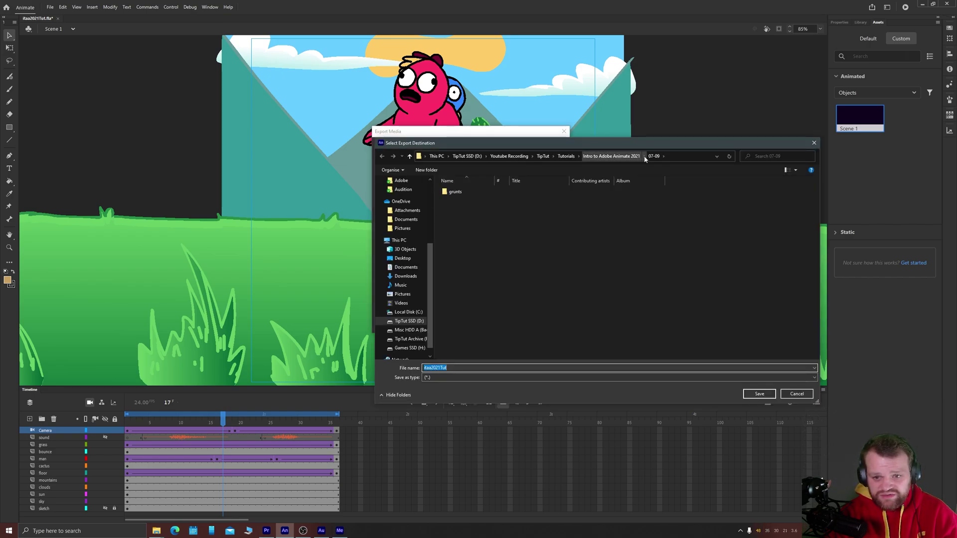
{"action": "left_click", "coordinate": [758, 393]}
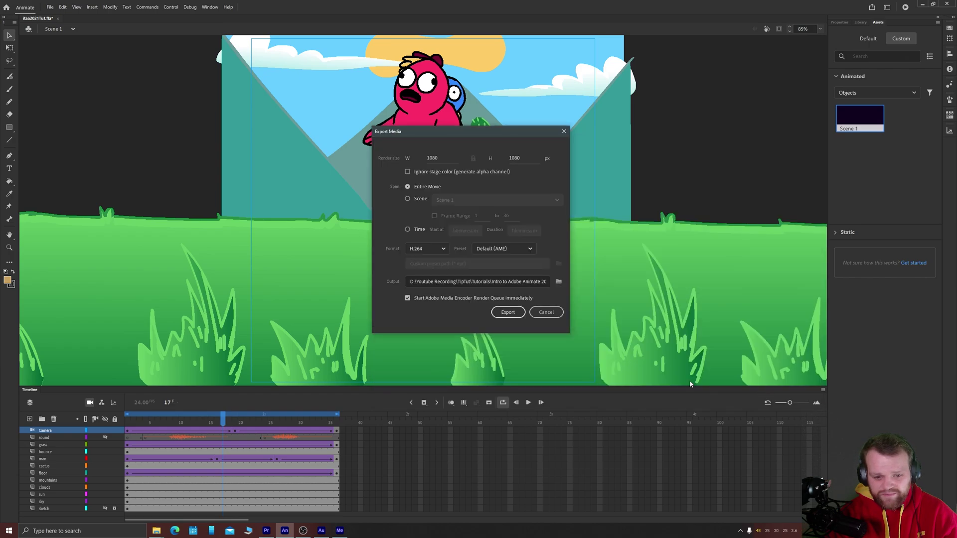
Step: Export to Media Encoder, then preview the finished itaa2021Tut_2.mp4 from its output folder
{"action": "left_click", "coordinate": [508, 312]}
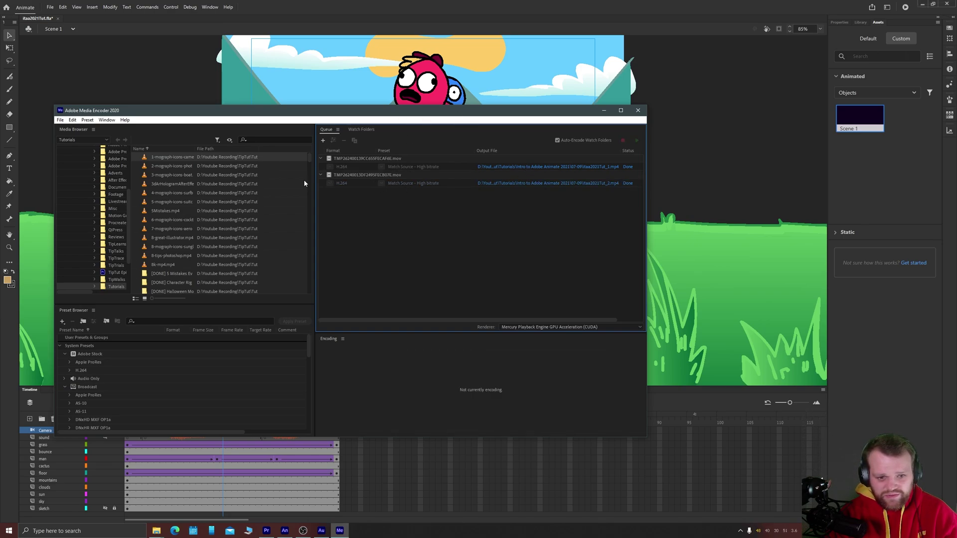
{"action": "left_click", "coordinate": [533, 183]}
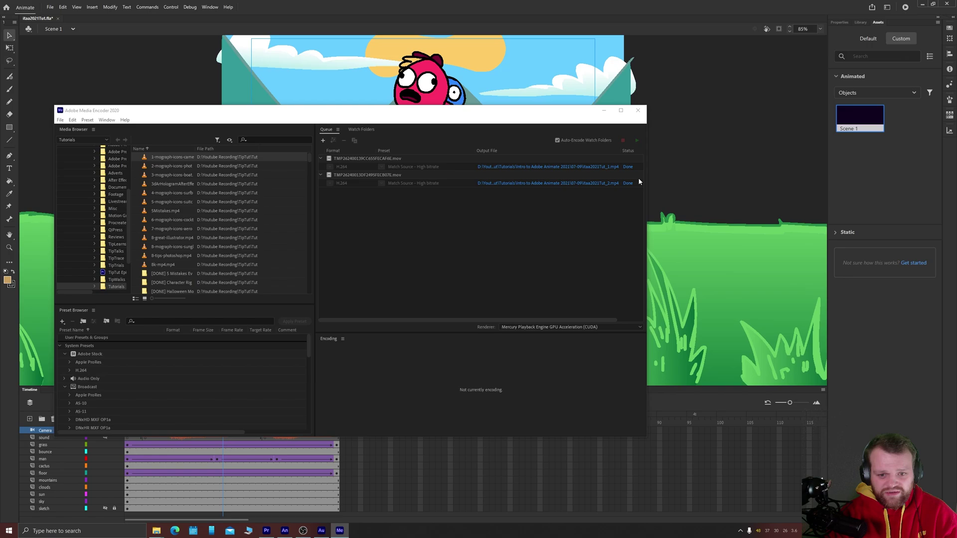
{"action": "key", "text": "space"}
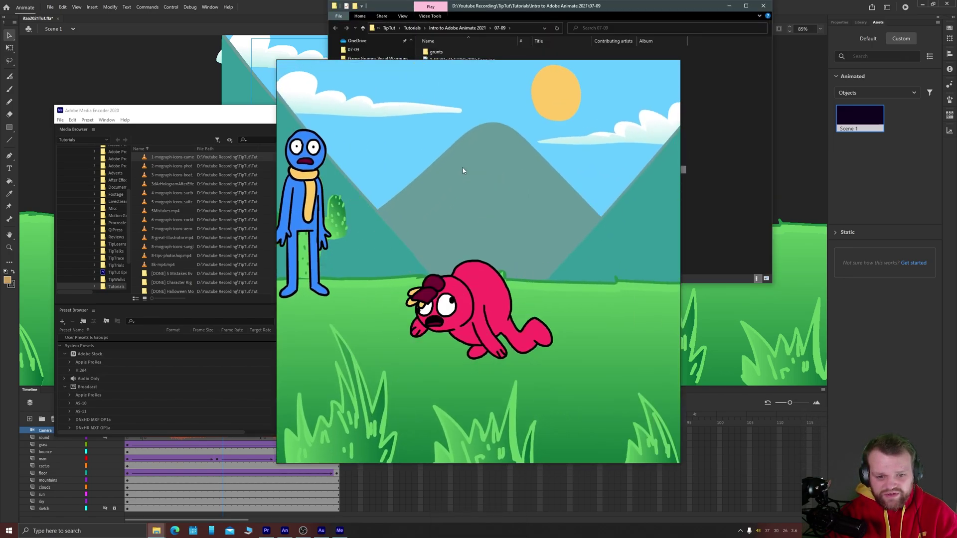
{"action": "key", "text": "space"}
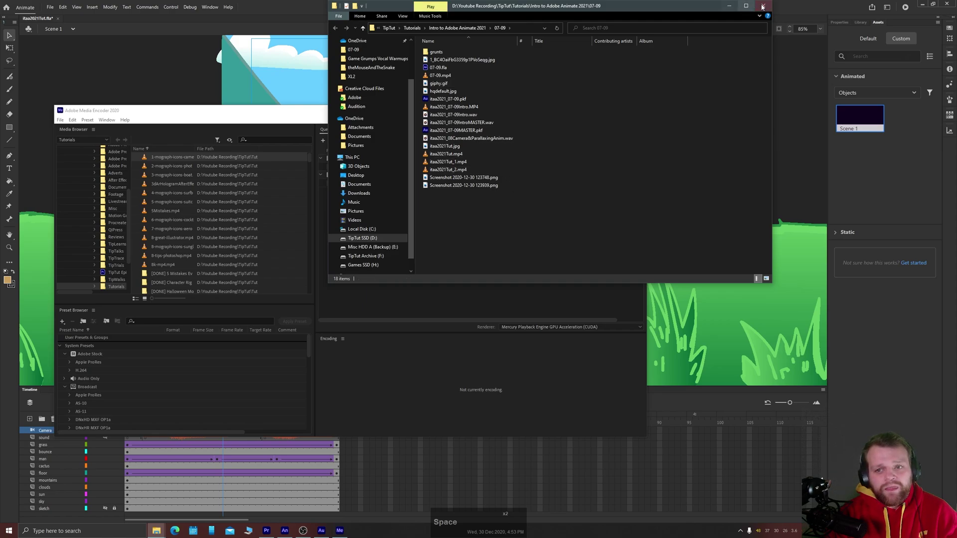
{"action": "left_click", "coordinate": [762, 5]}
{"action": "left_click_drag", "start_coordinate": [579, 111], "coordinate": [586, 117]}
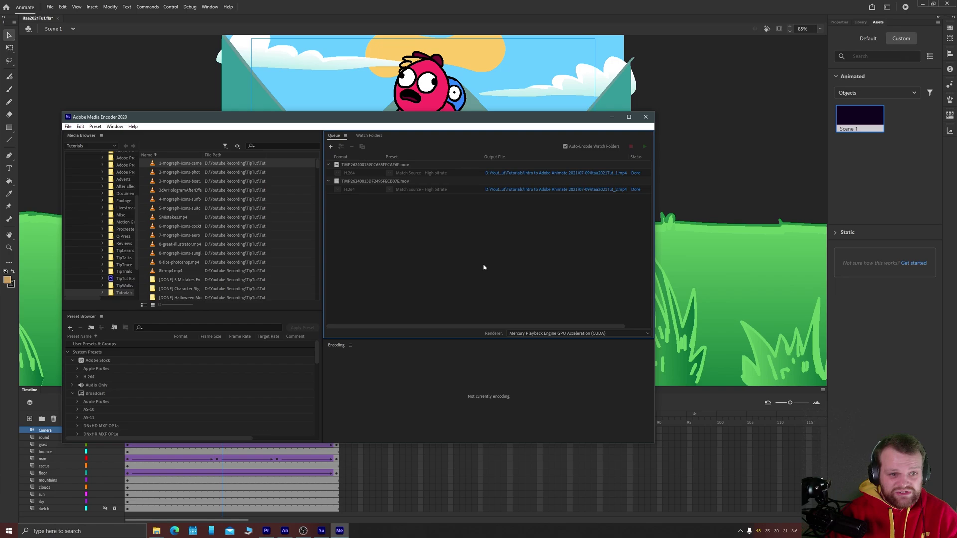
Step: Close Media Encoder and dismiss Animate's Export Media success message
{"action": "left_click", "coordinate": [645, 117]}
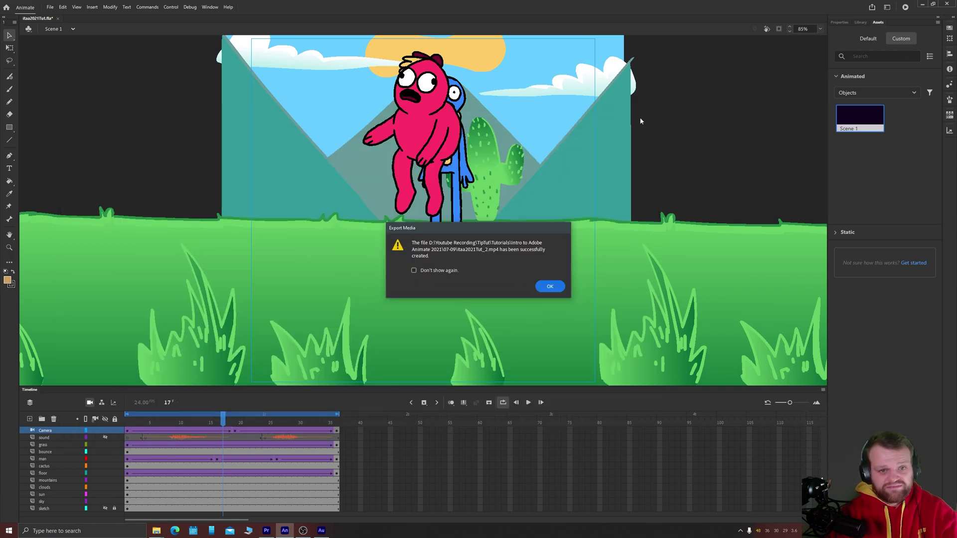
{"action": "left_click", "coordinate": [547, 287]}
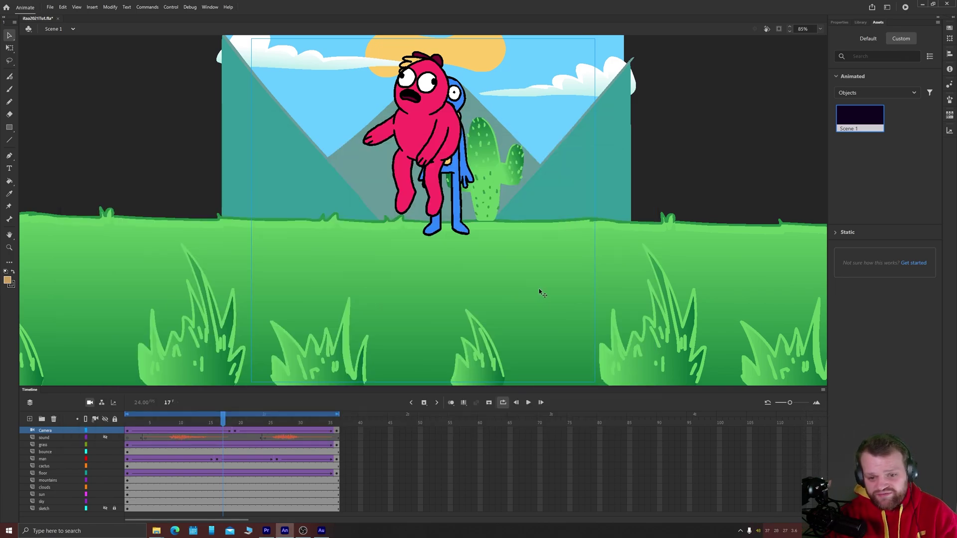